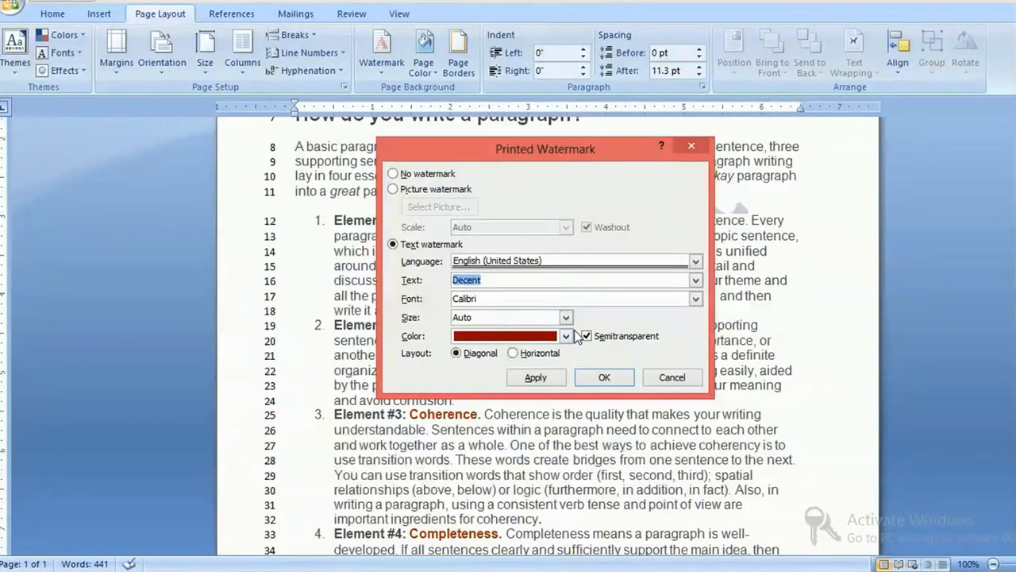
Step: Change the colour of the Decent text watermark to blue and apply it to the document
{"action": "left_click", "coordinate": [565, 336]}
{"action": "left_click", "coordinate": [497, 389]}
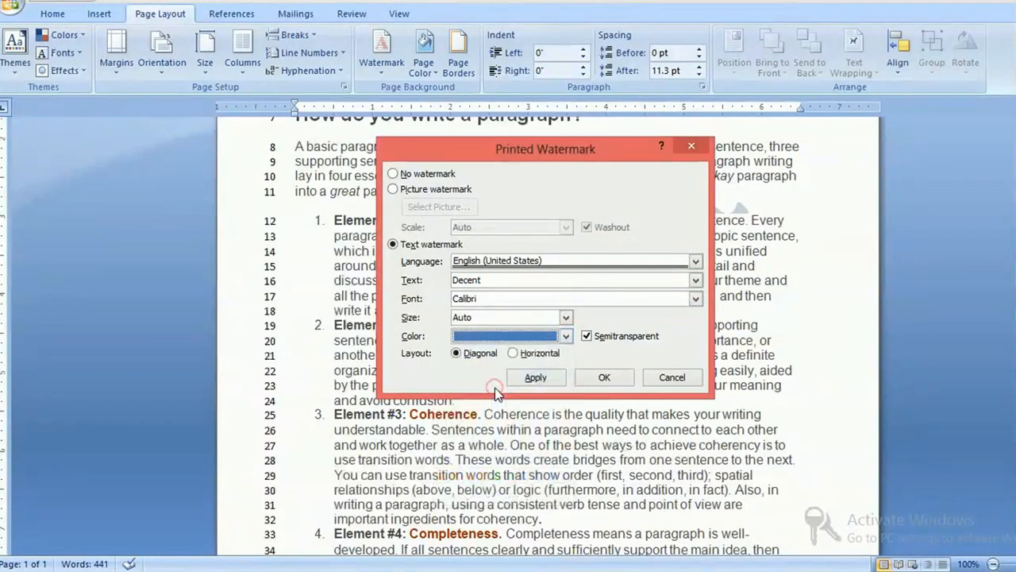
{"action": "left_click", "coordinate": [544, 379]}
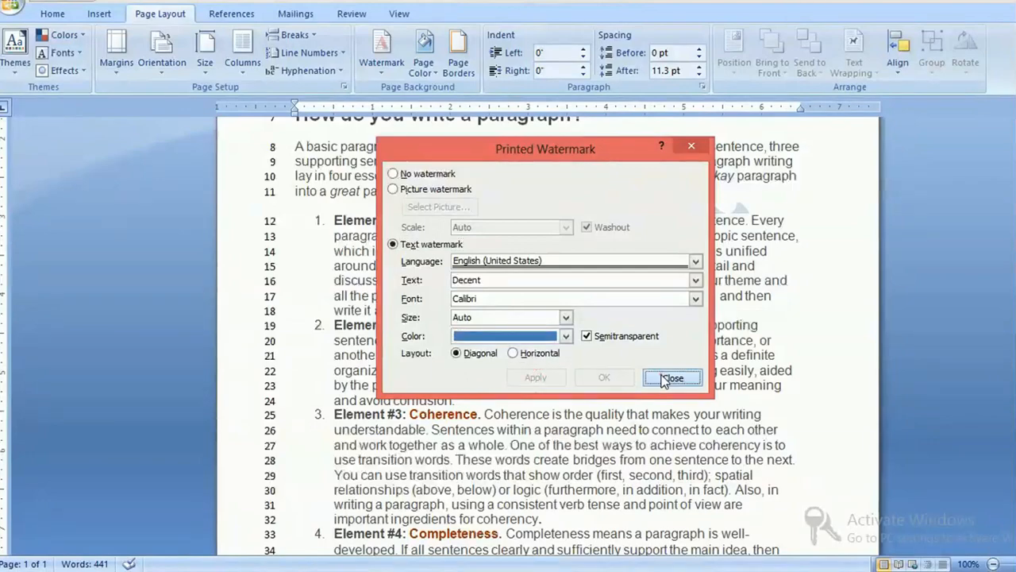
{"action": "left_click", "coordinate": [672, 377]}
{"action": "triple_click", "coordinate": [719, 240]}
{"action": "double_click", "coordinate": [720, 238]}
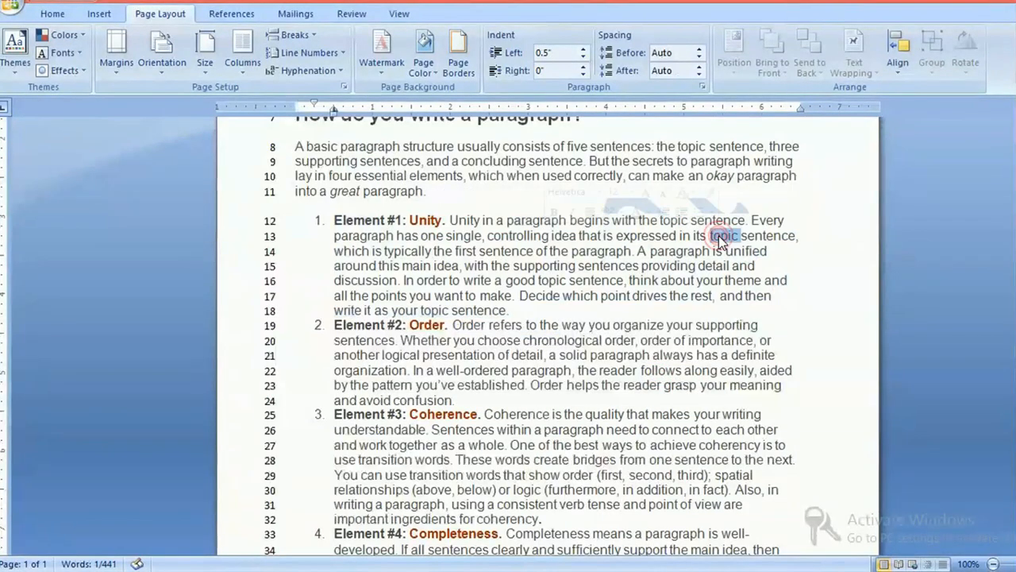
{"action": "scroll", "coordinate": [548, 333], "scroll_direction": "down", "scroll_amount": 5}
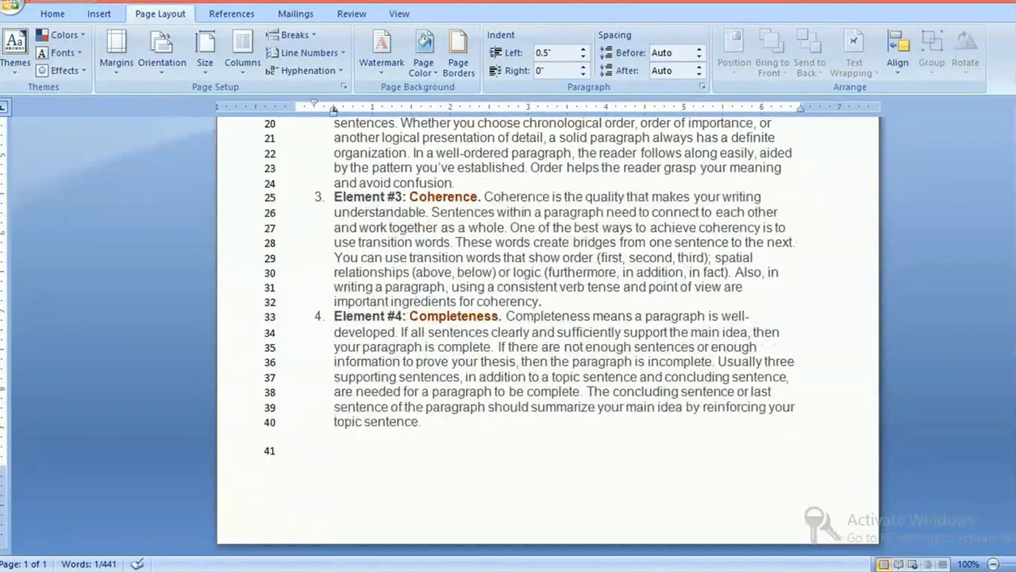
{"action": "scroll", "coordinate": [548, 333], "scroll_direction": "up", "scroll_amount": 3}
{"action": "left_click", "coordinate": [734, 256]}
{"action": "triple_click", "coordinate": [734, 257]}
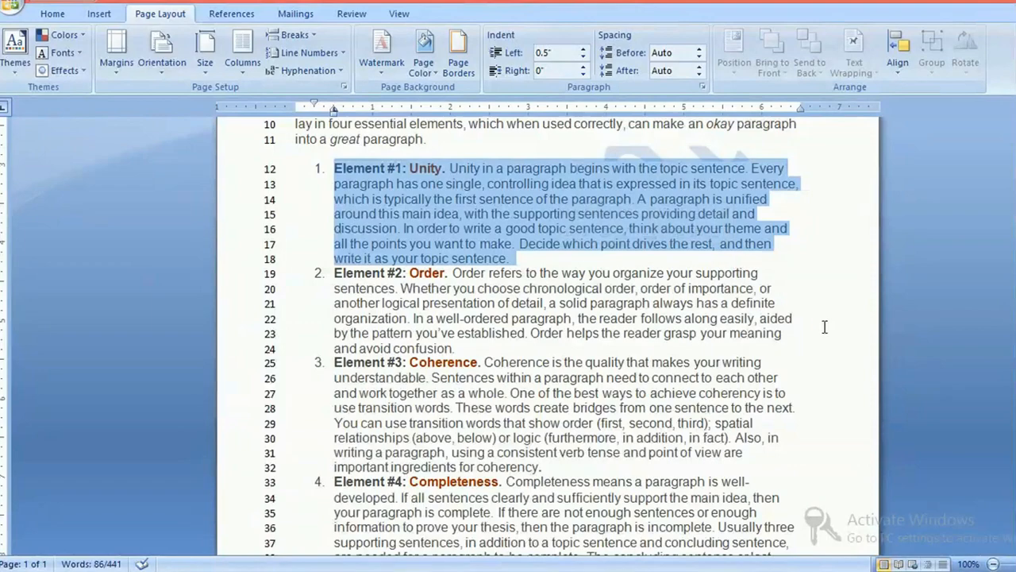
Step: Delete the article text from the first heading through most of the last numbered paragraph
{"action": "scroll", "coordinate": [801, 301], "scroll_direction": "down", "scroll_amount": 3}
{"action": "left_click_drag", "start_coordinate": [486, 410], "coordinate": [309, 83]}
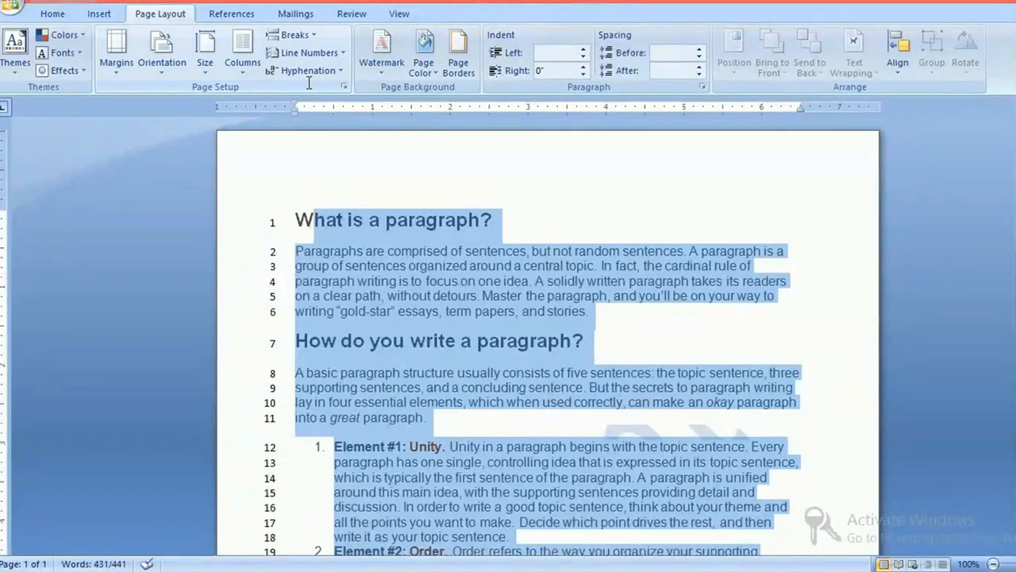
{"action": "key", "text": "Delete"}
Step: Copy the leftover heading letter and closing sentence fragment, and delete them to clear the text over the watermark
{"action": "left_click_drag", "start_coordinate": [732, 254], "coordinate": [277, 222]}
{"action": "key", "text": "ctrl+c"}
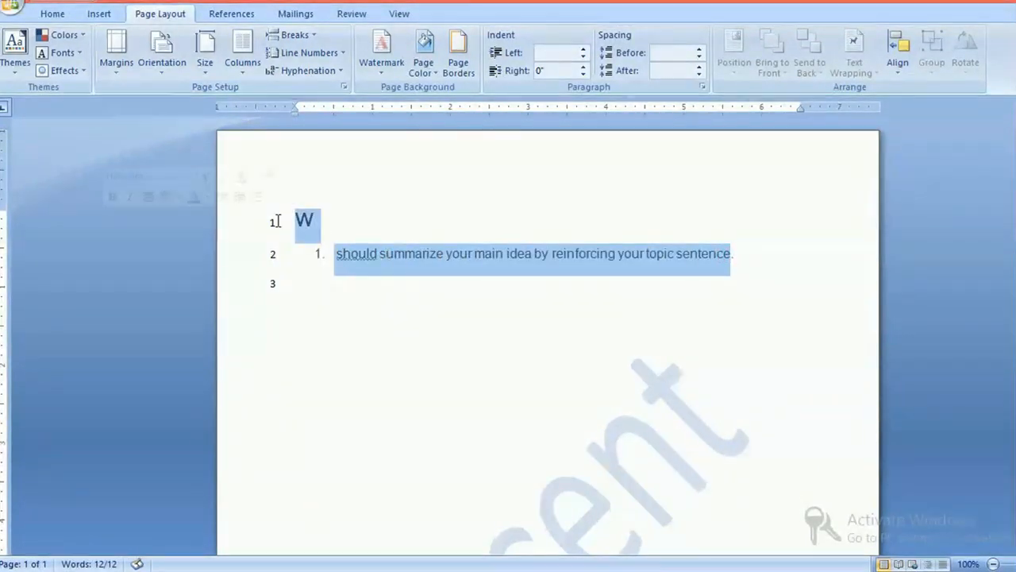
{"action": "key", "text": "Delete"}
{"action": "scroll", "coordinate": [548, 334], "scroll_direction": "down", "scroll_amount": 5}
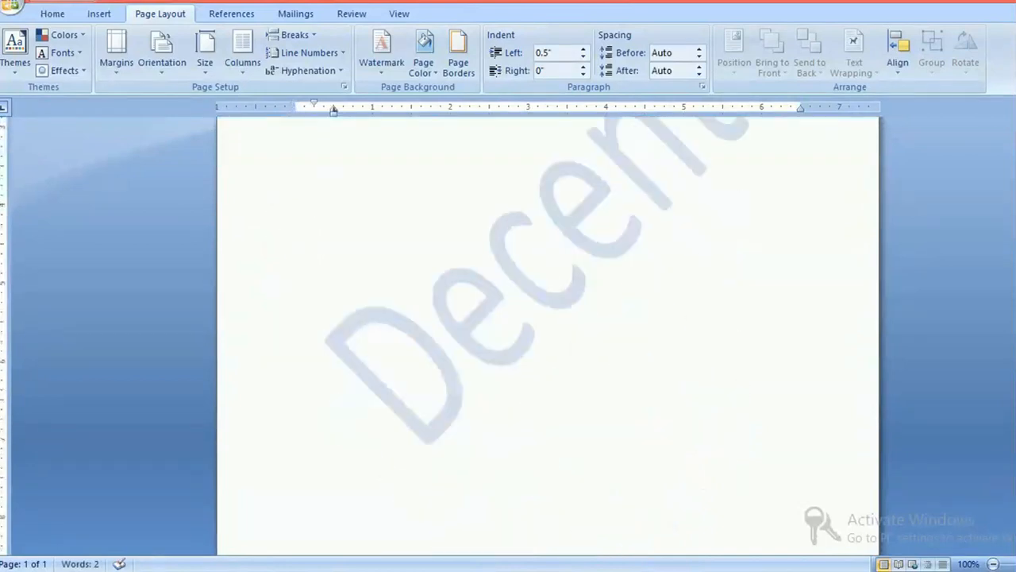
{"action": "scroll", "coordinate": [547, 333], "scroll_direction": "down", "scroll_amount": 3}
{"action": "scroll", "coordinate": [547, 333], "scroll_direction": "up", "scroll_amount": 5}
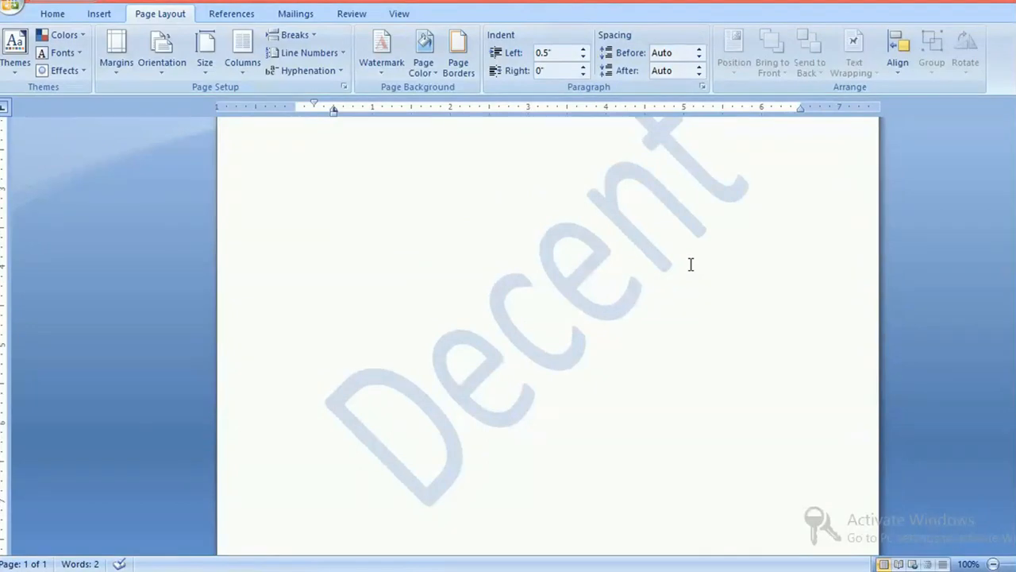
Step: Paste the copied text fragments into the page three times
{"action": "key", "text": "ctrl+v"}
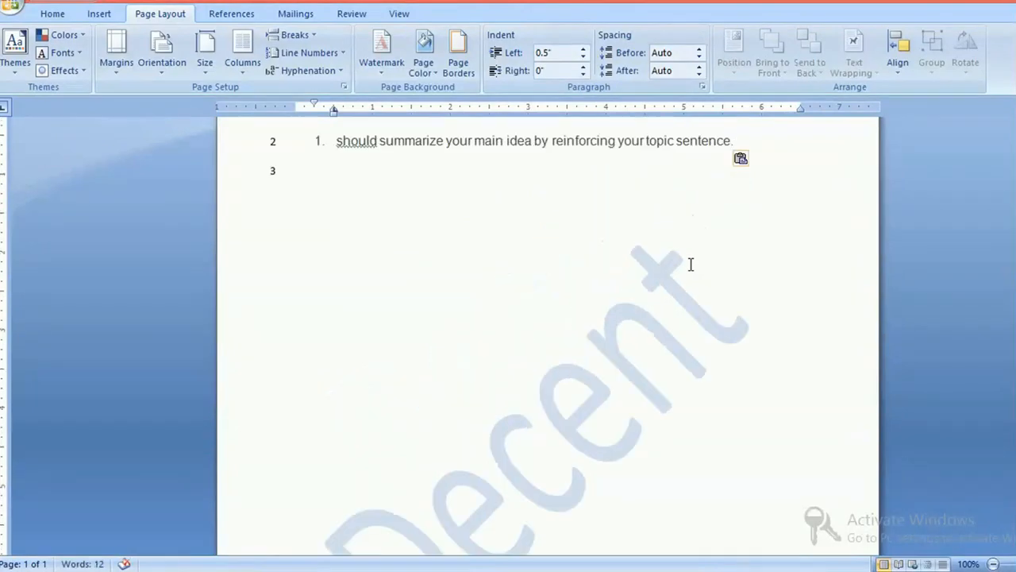
{"action": "type", "text": "should summarize your main idea by reinforcing your topic sentence W"}
{"action": "type", "text": "should summarize your main idea by reinforcing your topic sentence W"}
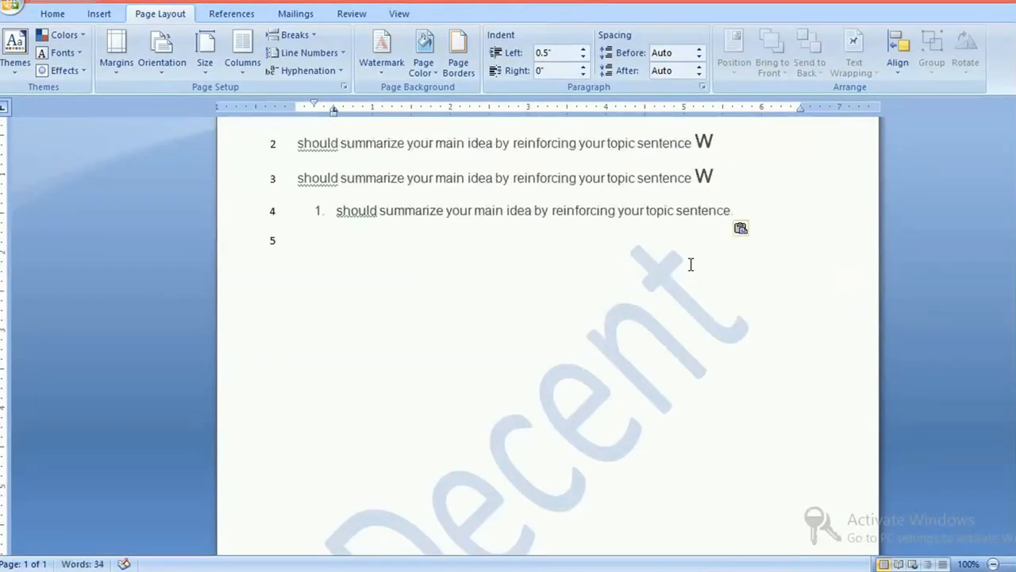
Step: Switch to the Time4Writing web page in the browser, copy the selected article passage, and return to the Word document
{"action": "key", "text": "alt+Tab"}
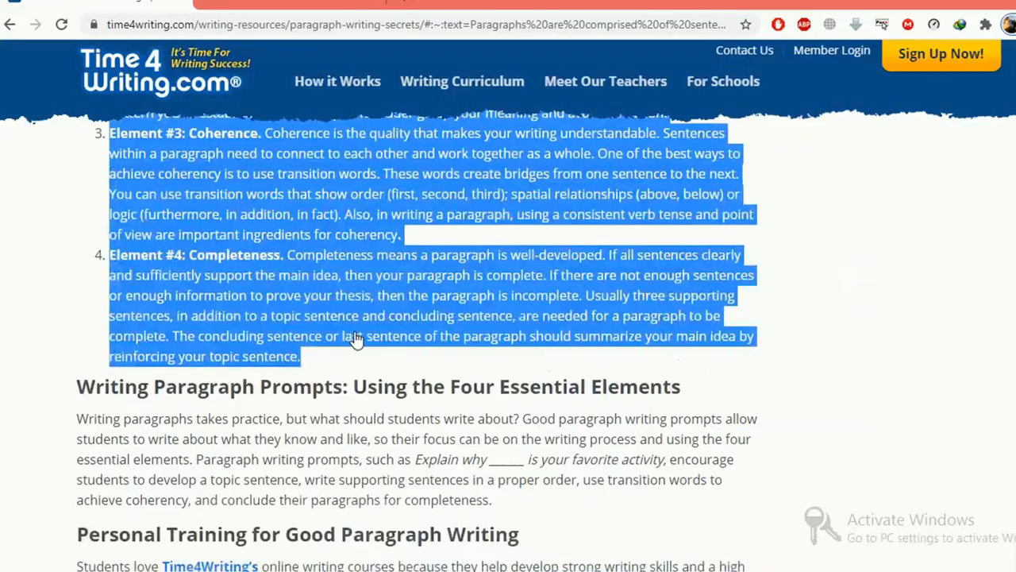
{"action": "right_click", "coordinate": [302, 238]}
{"action": "left_click", "coordinate": [343, 249]}
{"action": "key", "text": "alt+Tab"}
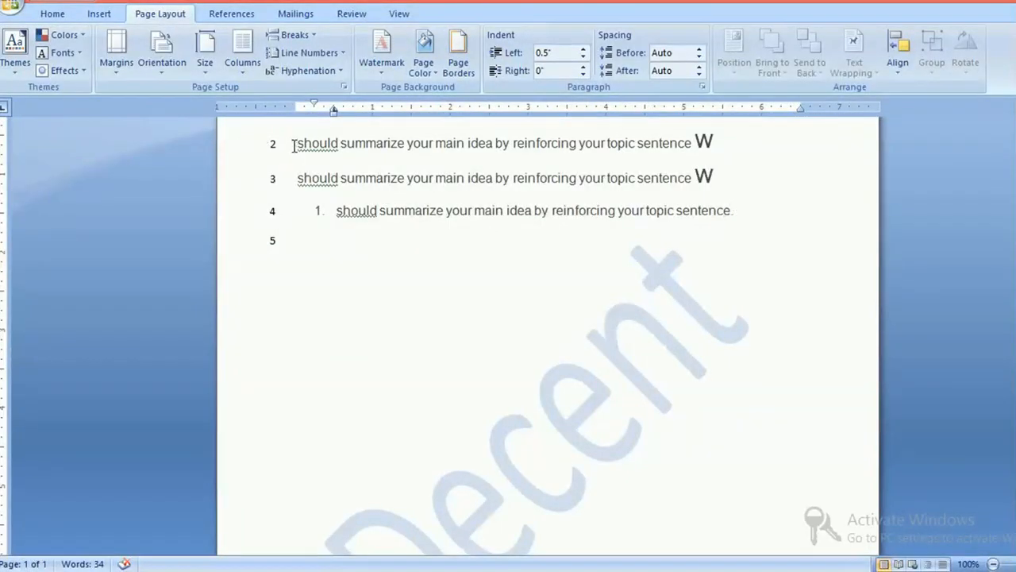
Step: Replace the repeated sentence fragments with the article passage copied from the web page
{"action": "left_click_drag", "start_coordinate": [294, 144], "coordinate": [415, 227]}
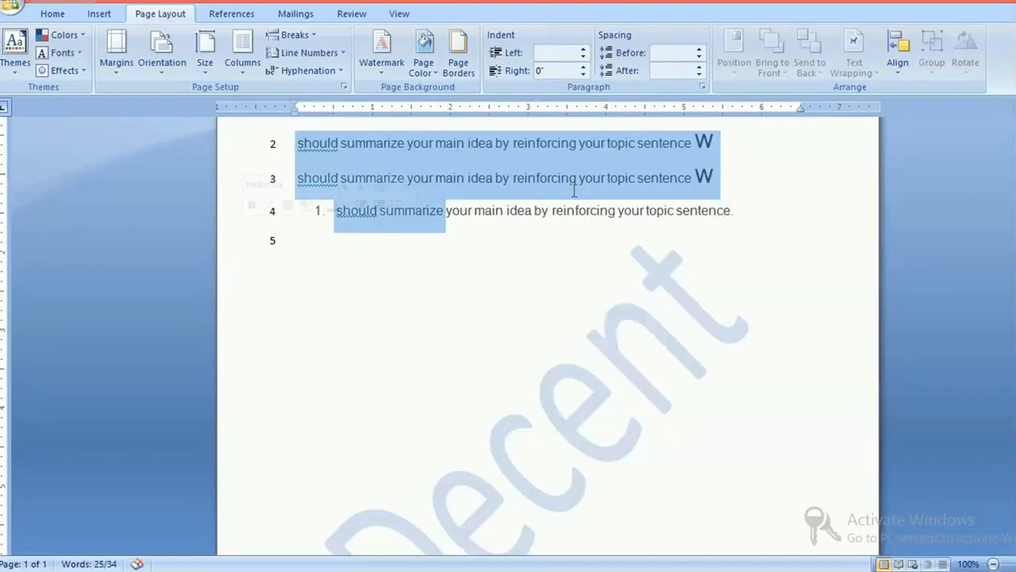
{"action": "left_click", "coordinate": [736, 210]}
{"action": "left_click_drag", "start_coordinate": [737, 210], "coordinate": [301, 141]}
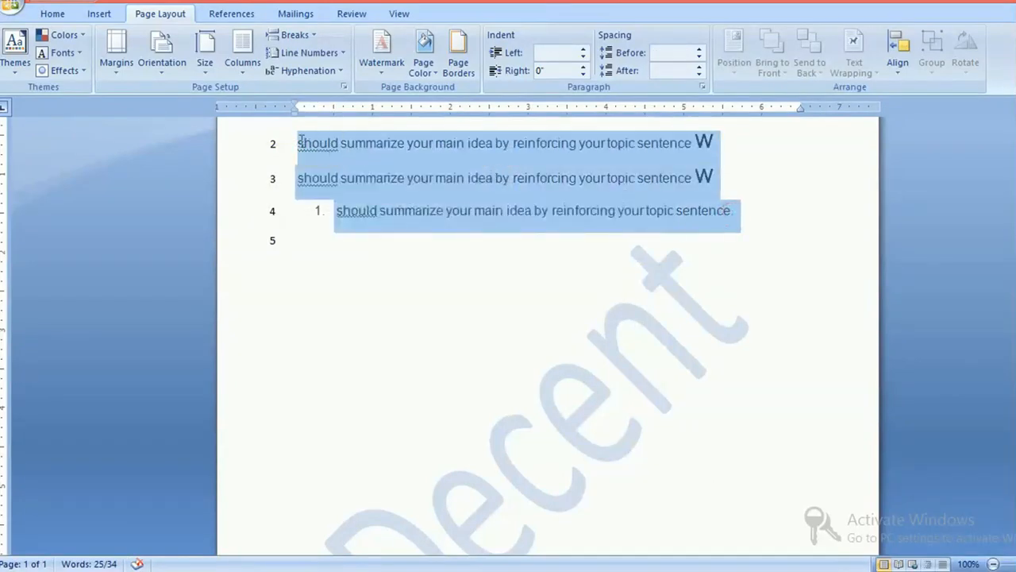
{"action": "key", "text": "Delete"}
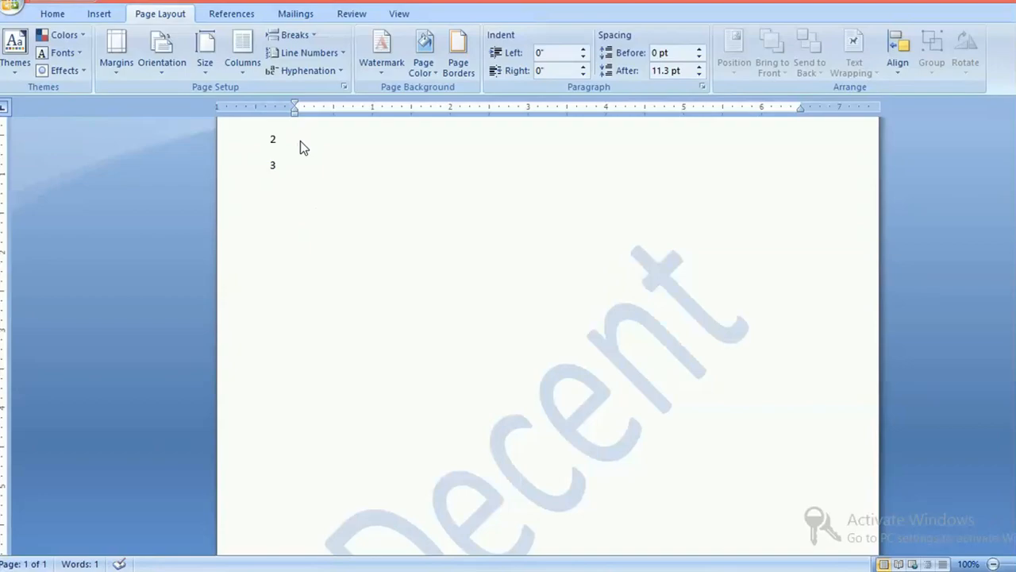
{"action": "key", "text": "ctrl+v"}
{"action": "scroll", "coordinate": [532, 337], "scroll_direction": "up", "scroll_amount": 8}
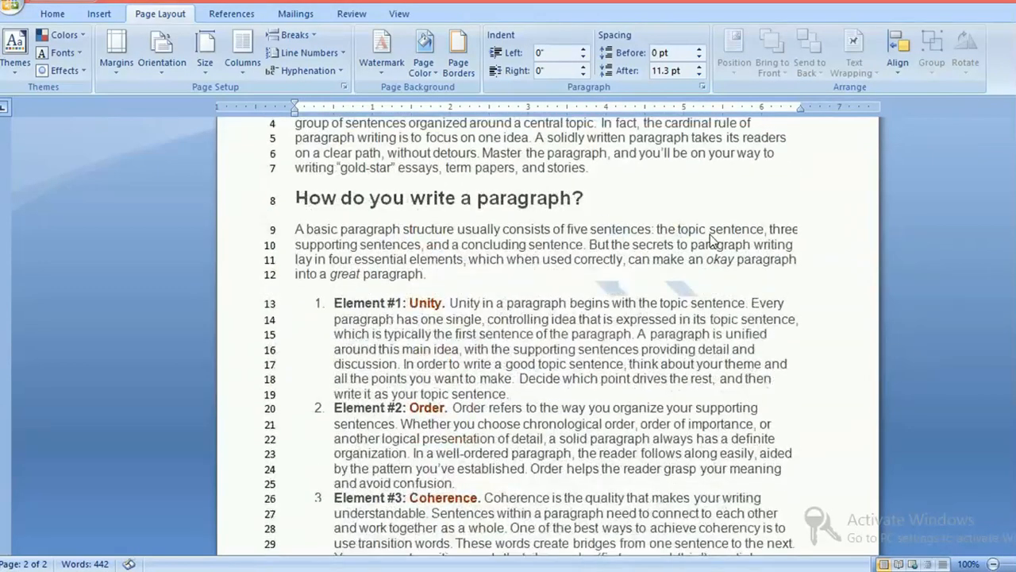
{"action": "left_click", "coordinate": [658, 303]}
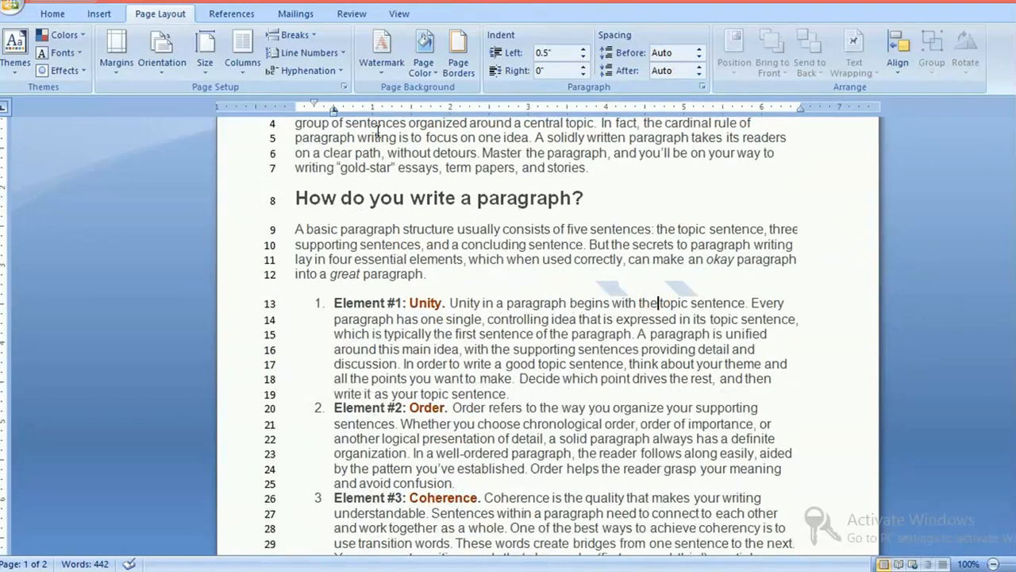
Step: Open the custom watermark settings, keep the language as English (United States), and choose PERSONAL as the watermark text
{"action": "left_click", "coordinate": [381, 51]}
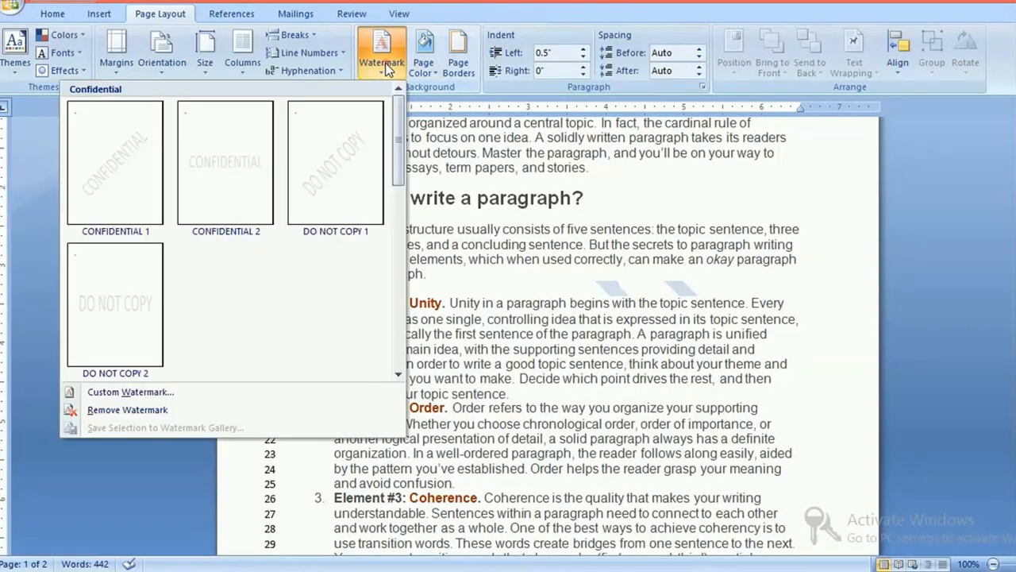
{"action": "left_click", "coordinate": [196, 393]}
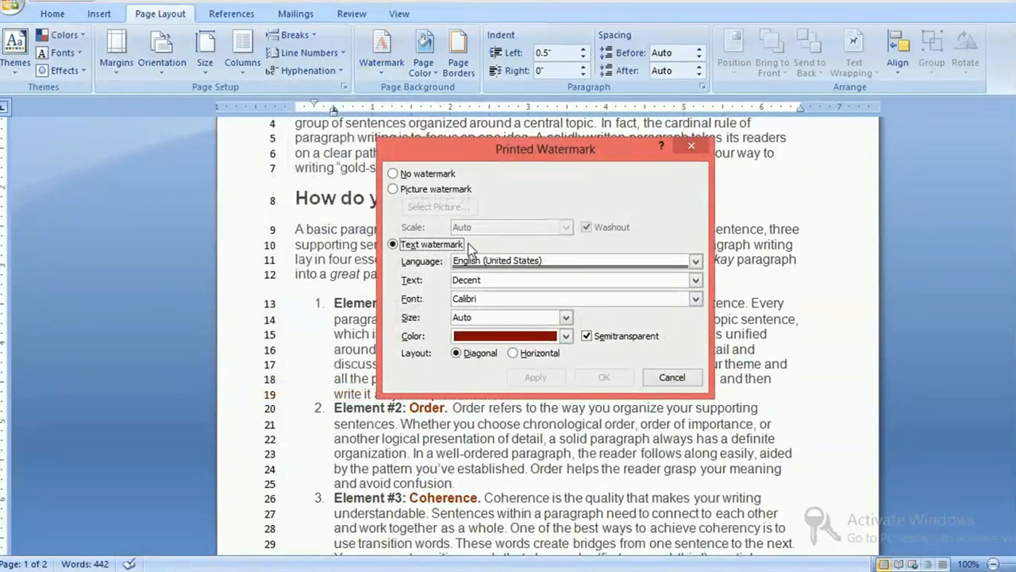
{"action": "left_click", "coordinate": [693, 262]}
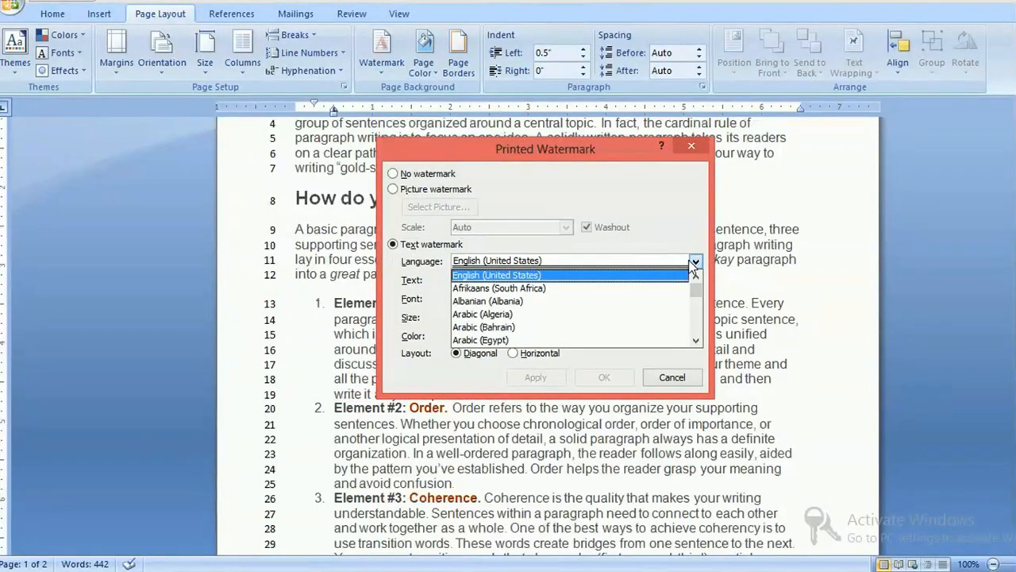
{"action": "left_click", "coordinate": [693, 267]}
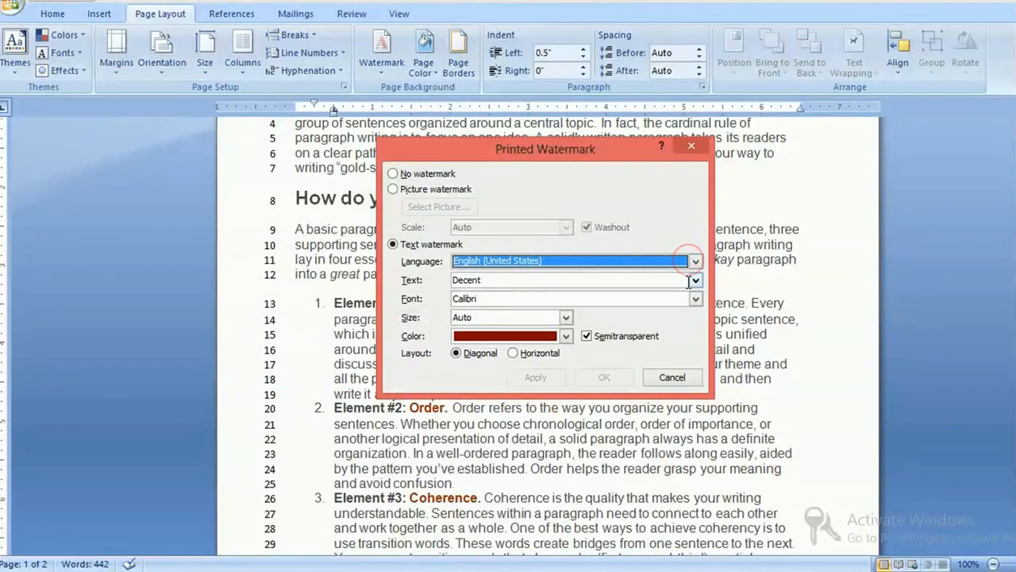
{"action": "left_click", "coordinate": [696, 282]}
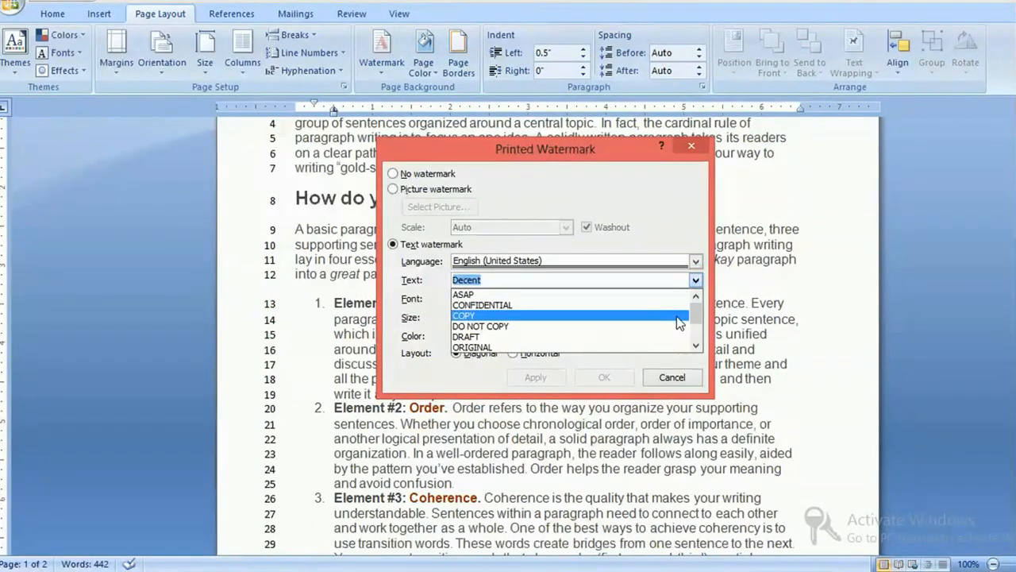
{"action": "left_click_drag", "start_coordinate": [695, 316], "coordinate": [696, 338]}
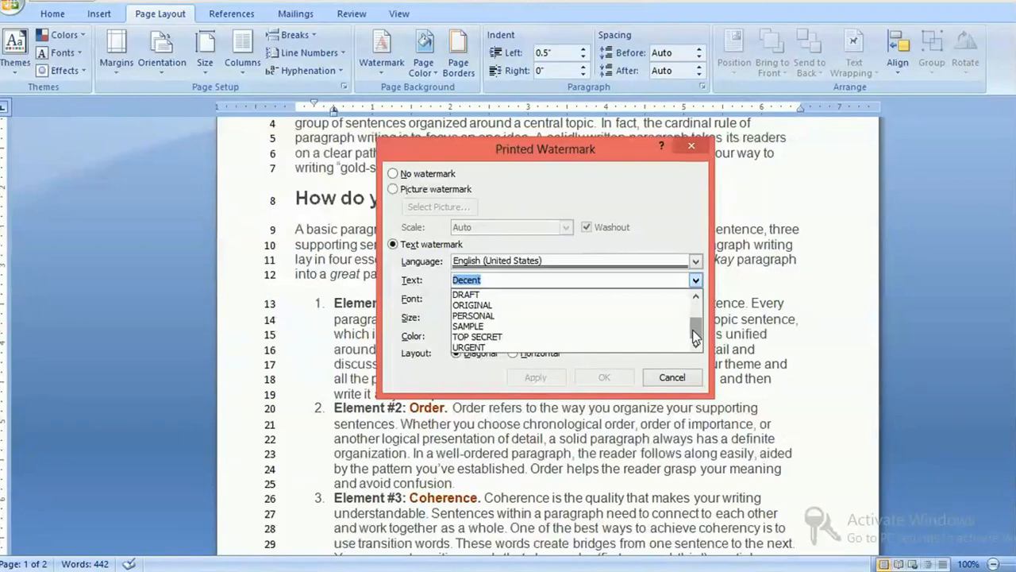
{"action": "left_click", "coordinate": [533, 316]}
Step: Keep the watermark size on Auto, set its layout to Horizontal, and apply it to the document
{"action": "left_click", "coordinate": [565, 317]}
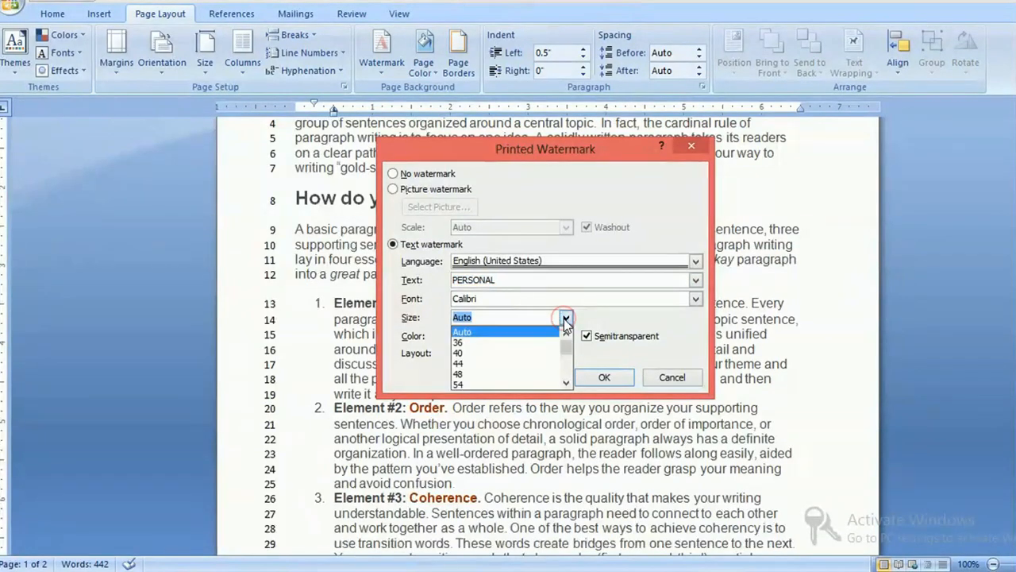
{"action": "left_click", "coordinate": [513, 334]}
{"action": "left_click", "coordinate": [518, 354]}
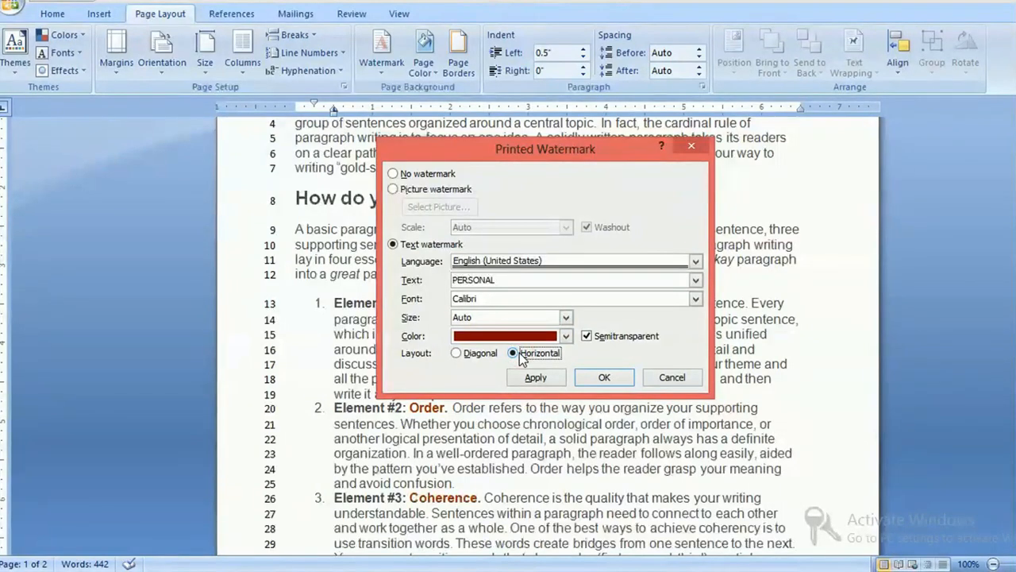
{"action": "left_click", "coordinate": [536, 378]}
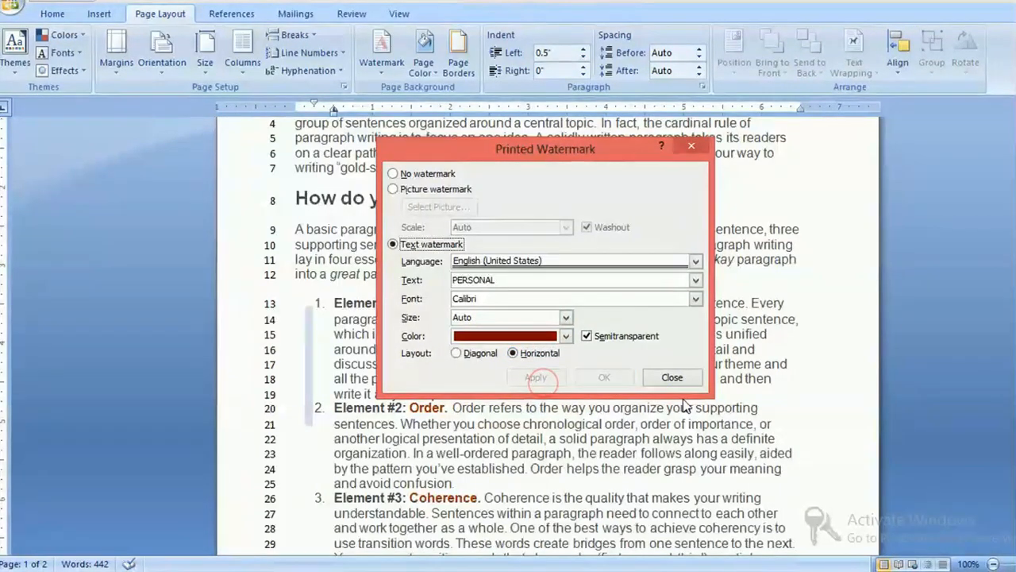
{"action": "left_click", "coordinate": [672, 377]}
{"action": "scroll", "coordinate": [548, 317], "scroll_direction": "down", "scroll_amount": 7}
{"action": "scroll", "coordinate": [548, 318], "scroll_direction": "down", "scroll_amount": 5}
{"action": "scroll", "coordinate": [547, 318], "scroll_direction": "up", "scroll_amount": 13}
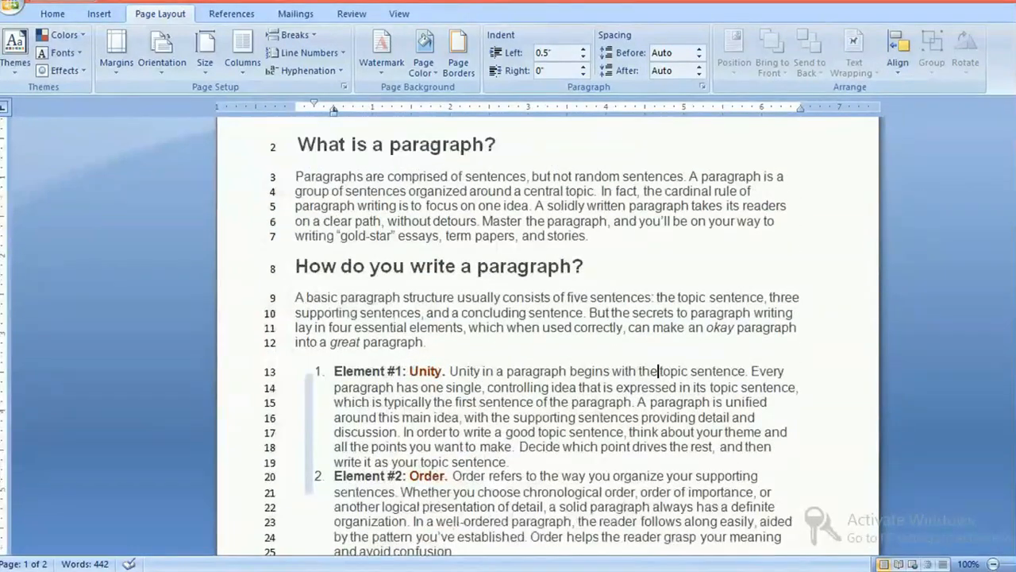
Step: Remove the current watermark and add the preset DO NOT COPY 2 watermark
{"action": "left_click", "coordinate": [375, 69]}
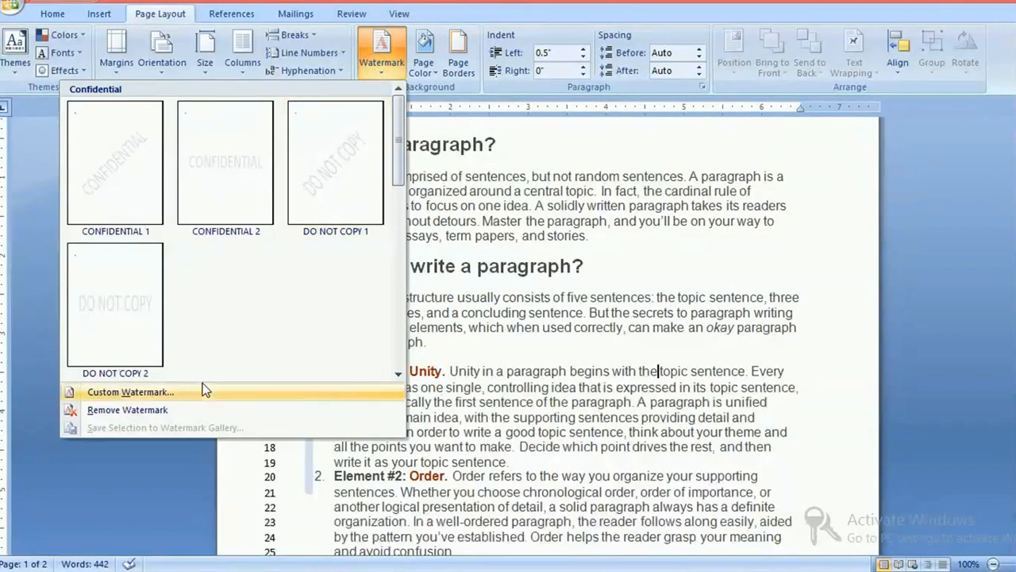
{"action": "left_click", "coordinate": [189, 408]}
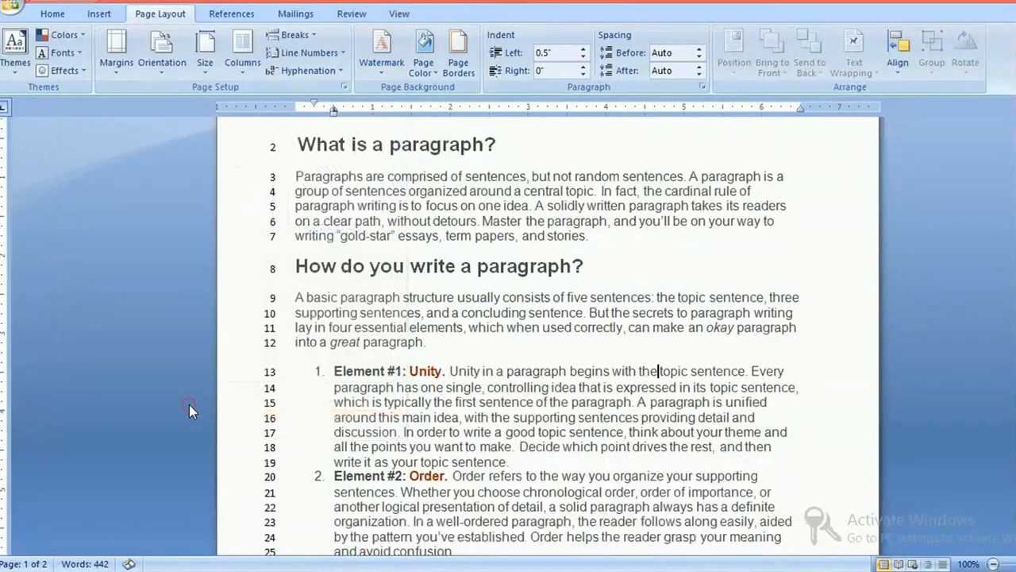
{"action": "left_click", "coordinate": [381, 73]}
{"action": "left_click_drag", "start_coordinate": [401, 151], "coordinate": [443, 95]}
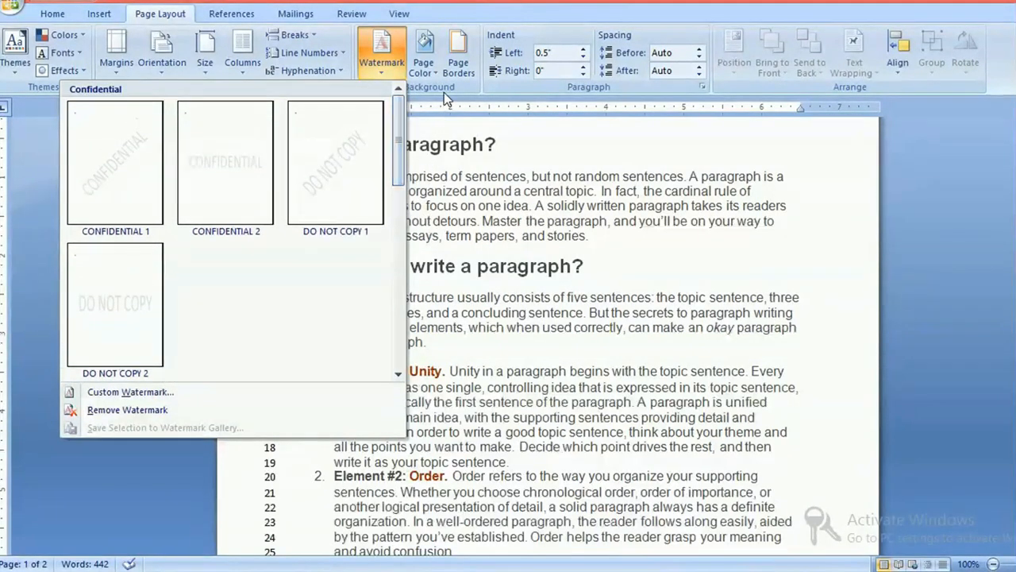
{"action": "left_click", "coordinate": [129, 321]}
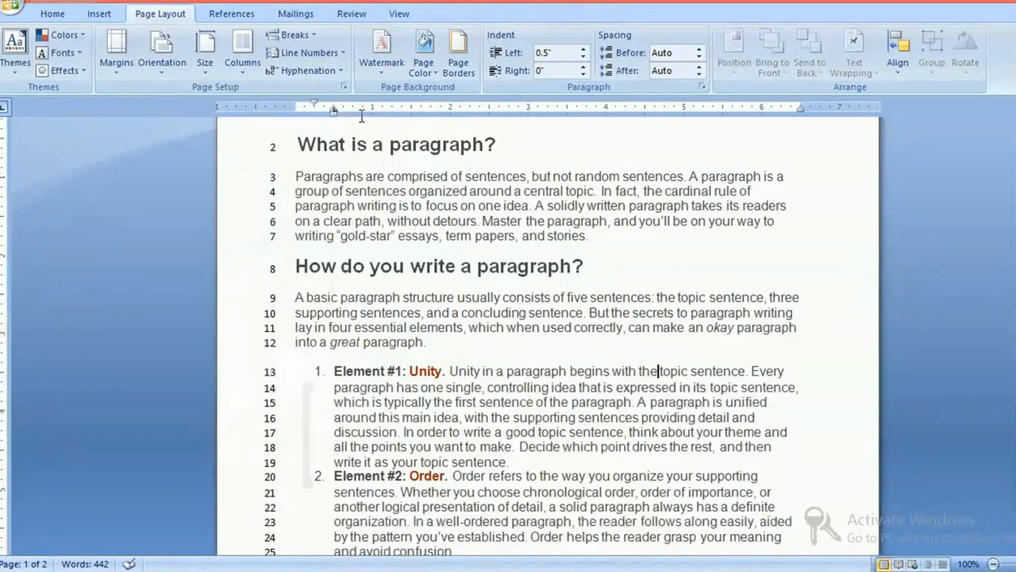
Step: Open the custom watermark settings and replace the watermark text with Decent
{"action": "left_click", "coordinate": [381, 62]}
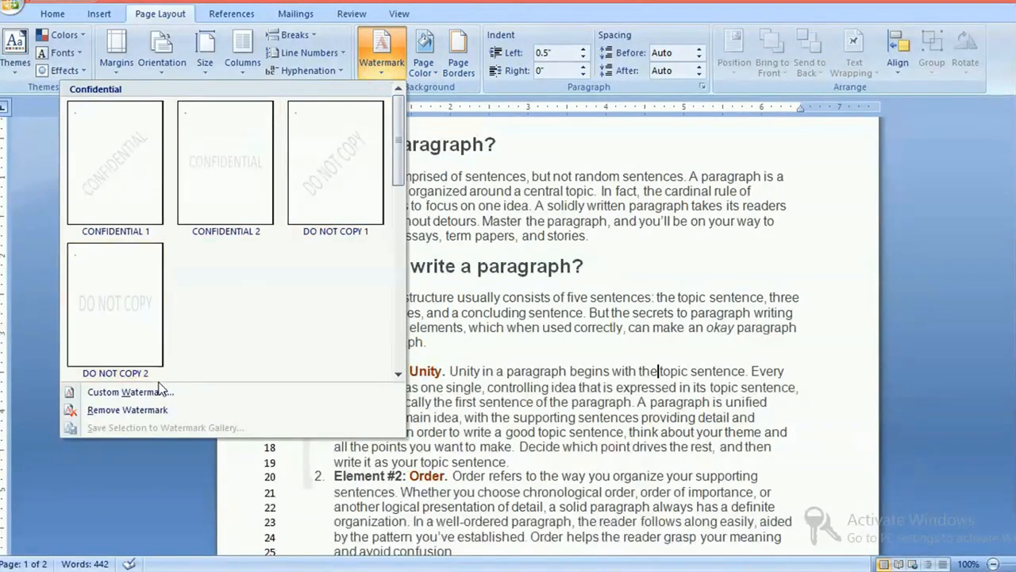
{"action": "left_click", "coordinate": [127, 392]}
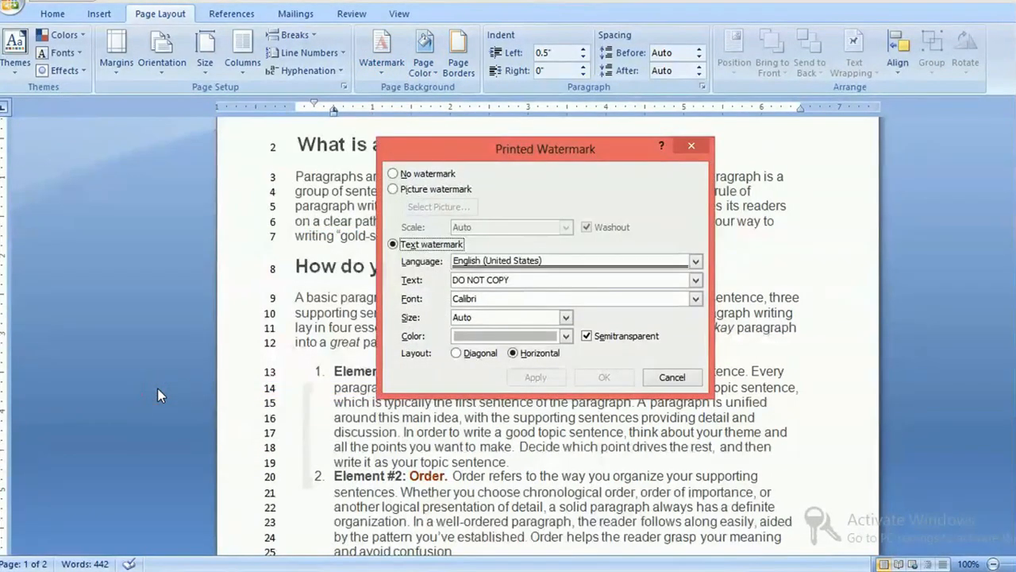
{"action": "left_click_drag", "start_coordinate": [541, 279], "coordinate": [400, 288]}
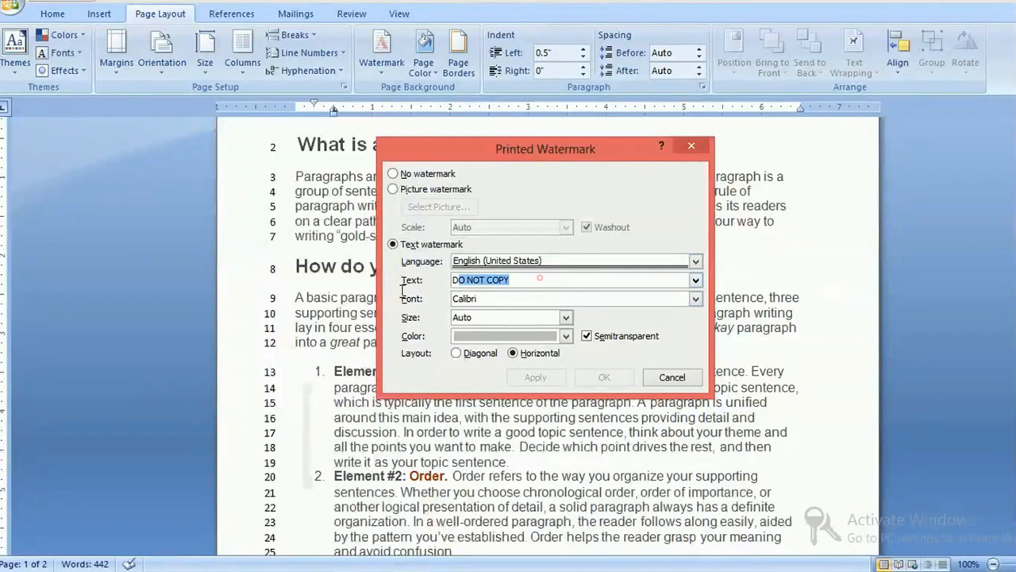
{"action": "key", "text": "BackSpace"}
{"action": "type", "text": "De"}
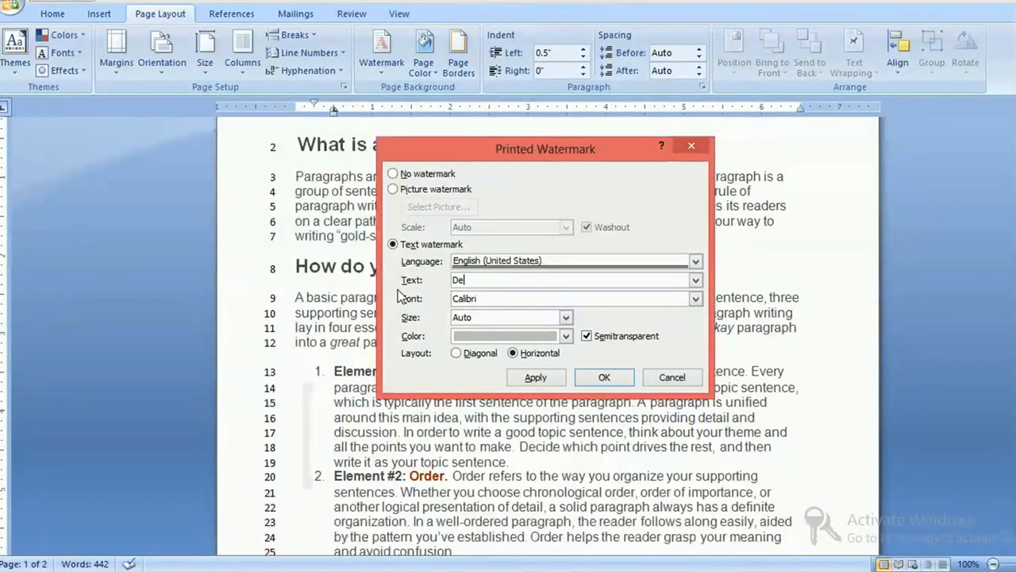
{"action": "type", "text": "cent"}
Step: Turn off the semitransparent option, set the watermark color to dark blue from the theme colors, and apply it
{"action": "left_click", "coordinate": [569, 336]}
{"action": "left_click", "coordinate": [609, 338]}
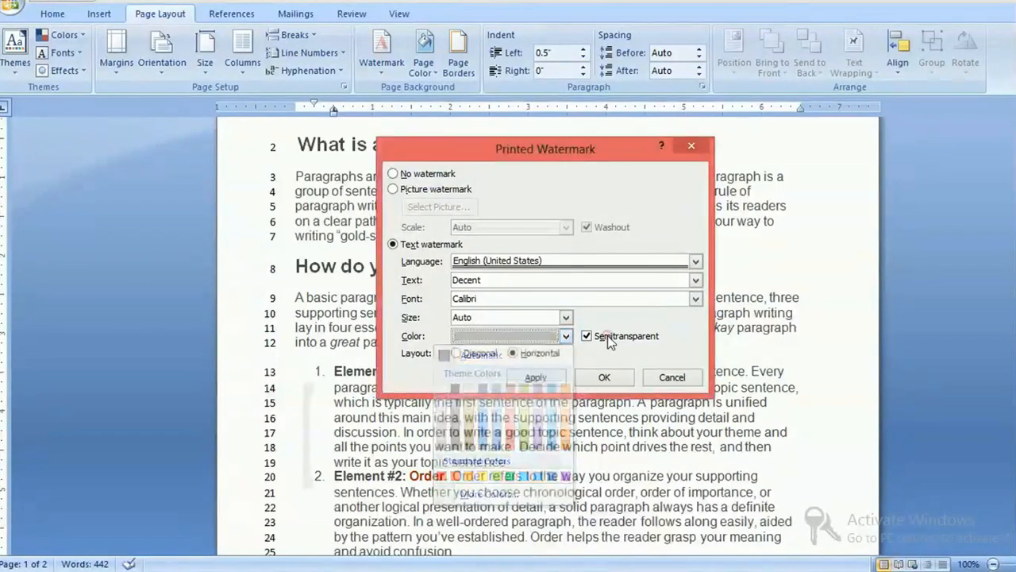
{"action": "left_click", "coordinate": [595, 337]}
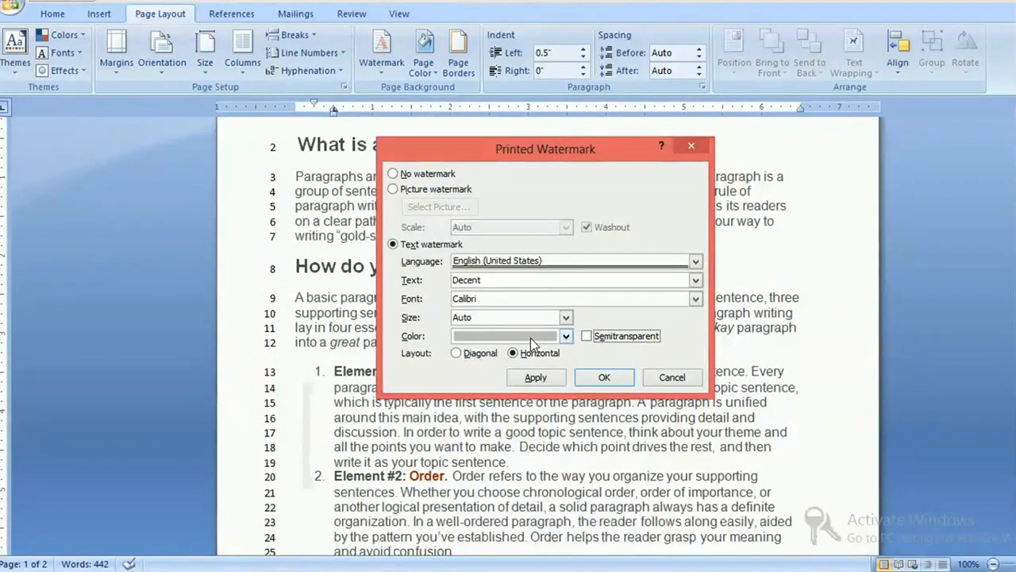
{"action": "left_click", "coordinate": [566, 336]}
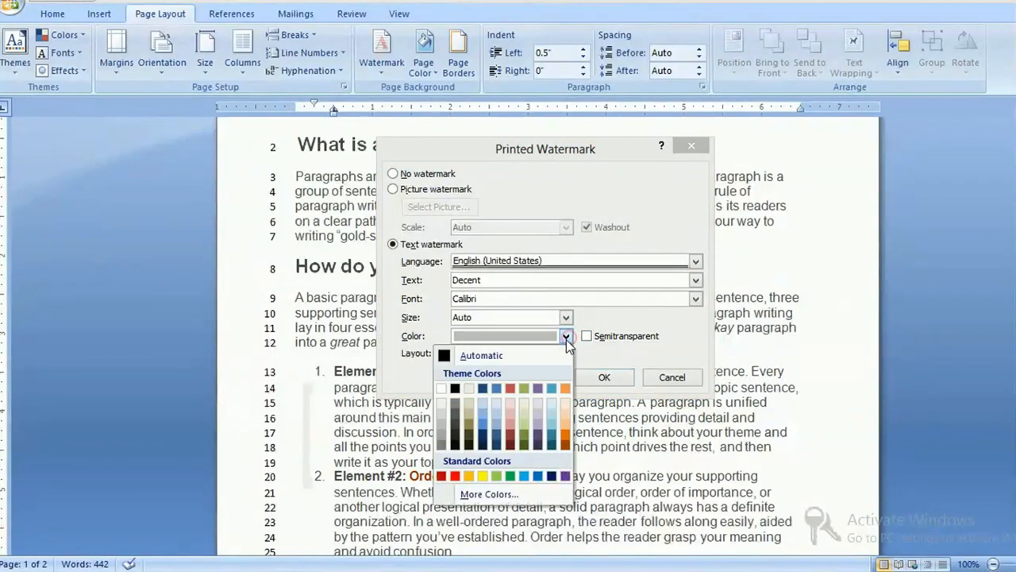
{"action": "left_click", "coordinate": [483, 387]}
{"action": "left_click", "coordinate": [601, 377]}
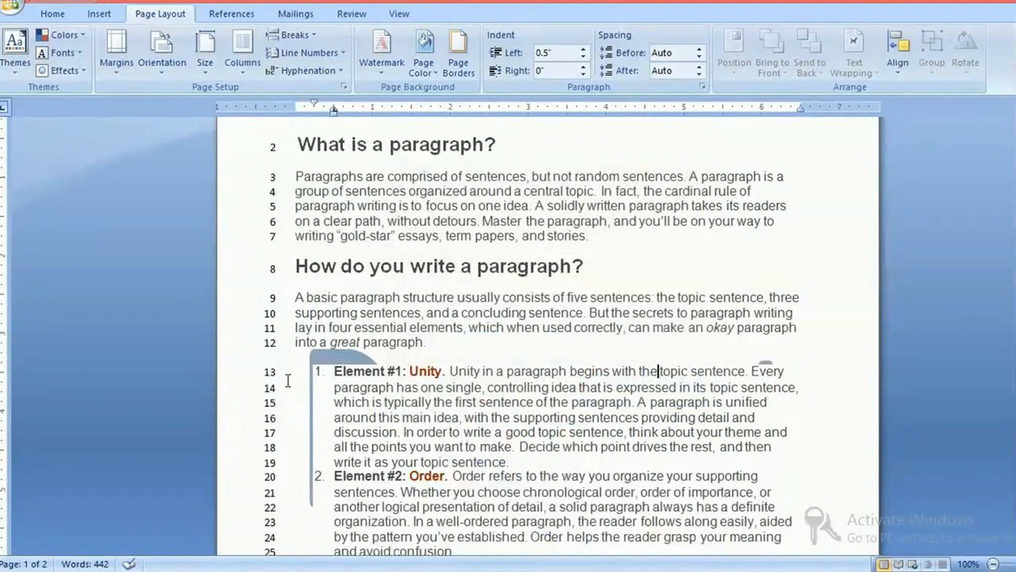
Step: Delete the numbered list of elements and all text after it, starting from Element #1: Unity
{"action": "left_click_drag", "start_coordinate": [315, 371], "coordinate": [381, 556]}
{"action": "key", "text": "Delete"}
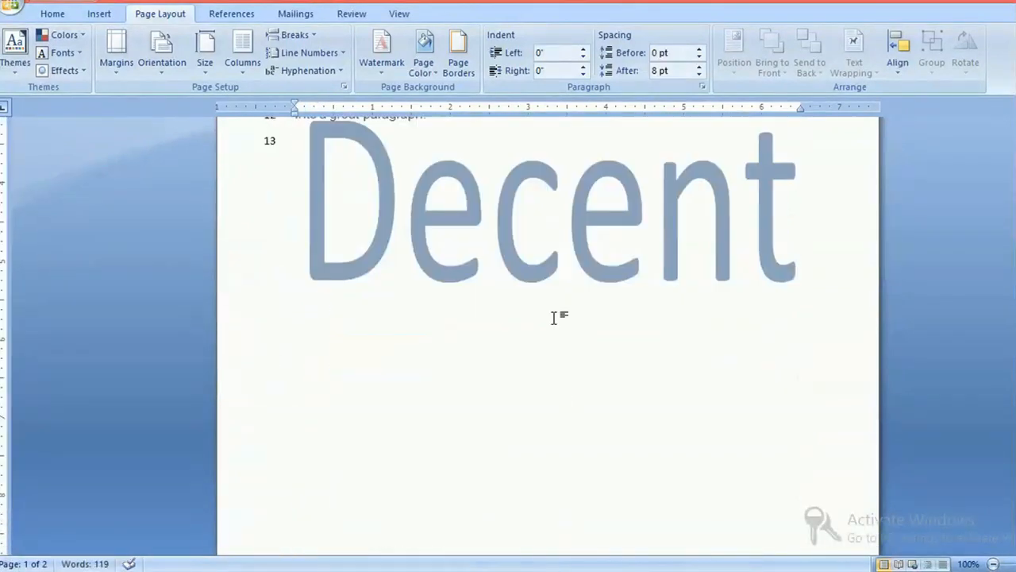
{"action": "type", "text": "lkfjldkfjdlkfjlkfjlkdjflkdsjfsdlkfjdlsk"}
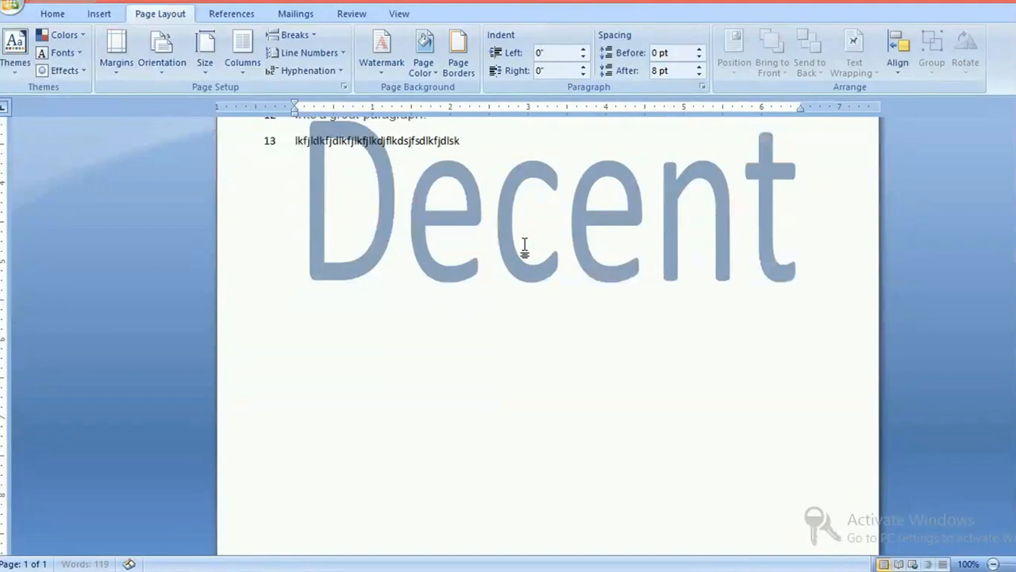
{"action": "type", "text": "fjldskjfldkfjldsjfldkjfldfkjdlfjldfjldjfklkdfjldkfjd"}
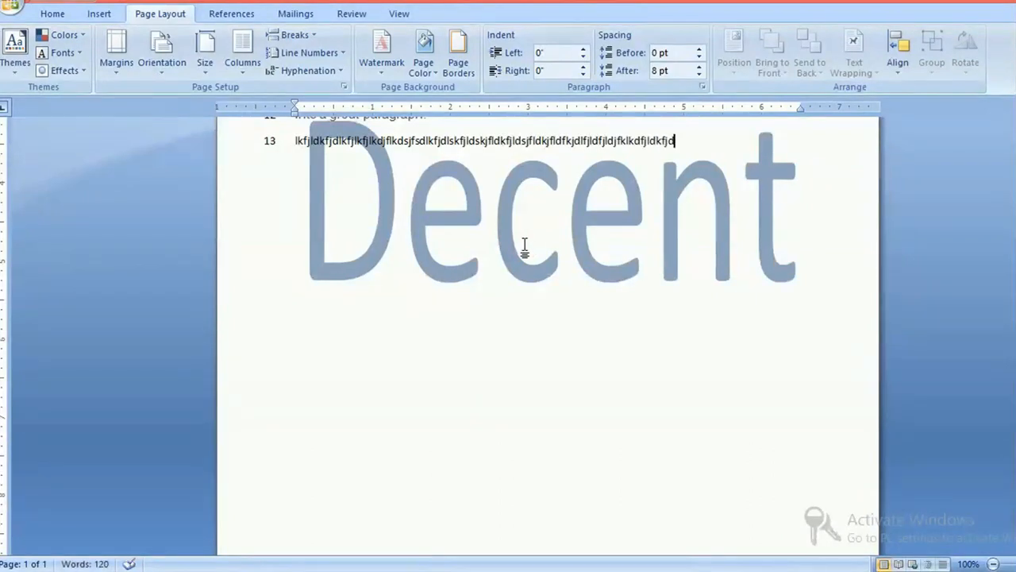
{"action": "key", "text": "BackSpace"}
{"action": "key", "text": "BackSpace"}
{"action": "key", "text": "BackSpace"}
{"action": "key", "text": "BackSpace"}
{"action": "key", "text": "BackSpace"}
{"action": "key", "text": "BackSpace"}
{"action": "key", "text": "BackSpace"}
{"action": "key", "text": "BackSpace"}
{"action": "key", "text": "BackSpace"}
{"action": "key", "text": "BackSpace"}
{"action": "key", "text": "BackSpace"}
{"action": "key", "text": "BackSpace"}
{"action": "key", "text": "BackSpace"}
{"action": "key", "text": "BackSpace"}
{"action": "key", "text": "BackSpace"}
{"action": "key", "text": "BackSpace"}
{"action": "key", "text": "BackSpace"}
{"action": "key", "text": "BackSpace"}
{"action": "key", "text": "BackSpace"}
{"action": "key", "text": "BackSpace"}
{"action": "key", "text": "BackSpace"}
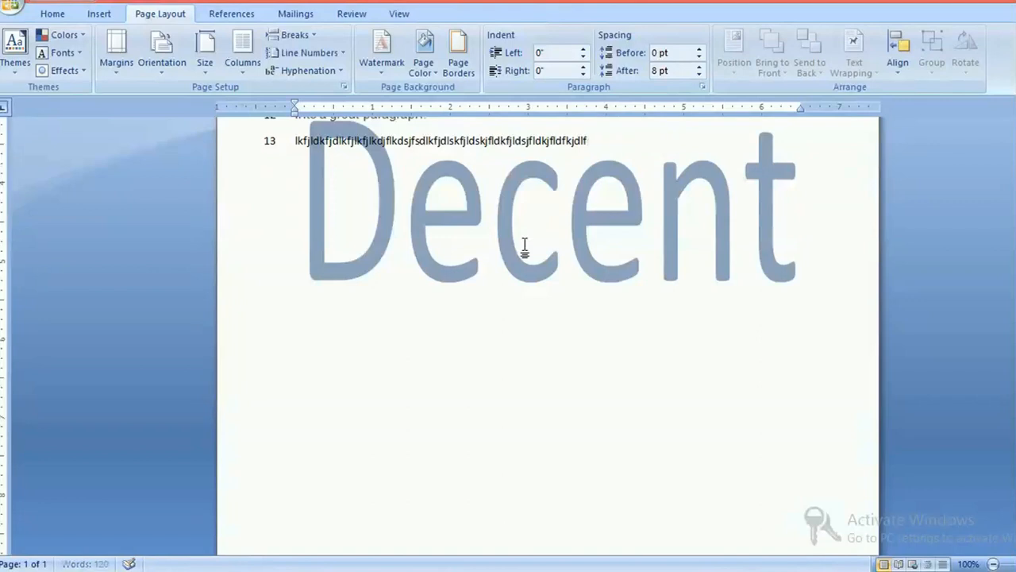
{"action": "key", "text": "BackSpace"}
{"action": "key", "text": "BackSpace"}
{"action": "key", "text": "BackSpace"}
{"action": "key", "text": "BackSpace"}
{"action": "key", "text": "BackSpace"}
{"action": "key", "text": "BackSpace"}
{"action": "key", "text": "BackSpace"}
{"action": "key", "text": "BackSpace"}
{"action": "key", "text": "BackSpace"}
{"action": "key", "text": "BackSpace"}
{"action": "key", "text": "BackSpace"}
{"action": "key", "text": "BackSpace"}
{"action": "key", "text": "BackSpace"}
{"action": "key", "text": "BackSpace"}
{"action": "key", "text": "BackSpace"}
{"action": "key", "text": "BackSpace"}
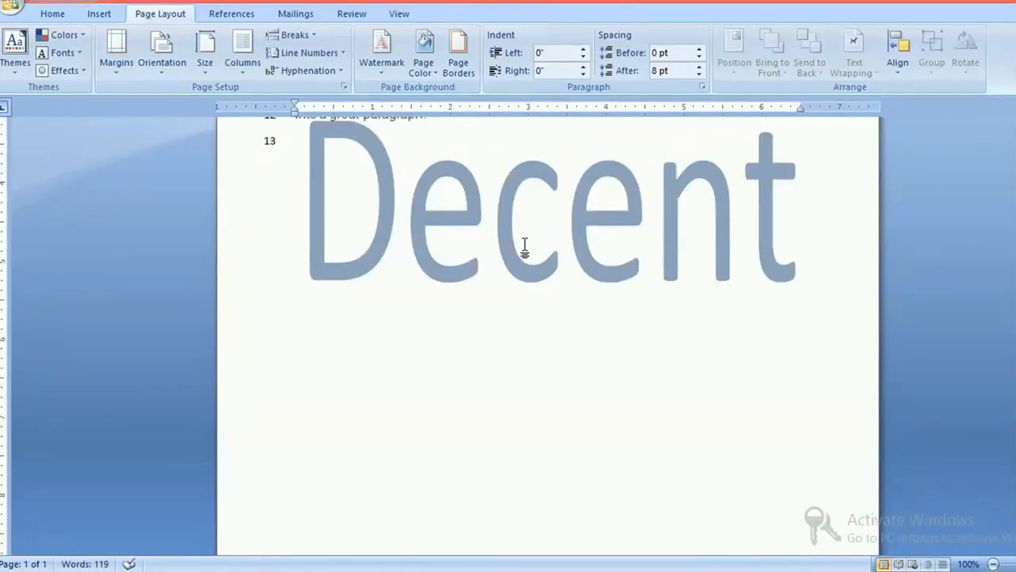
Step: Add a line reading "My Name is" followed by the person's full name, and give the page a tan background color
{"action": "type", "text": "My Name is Arbab alam"}
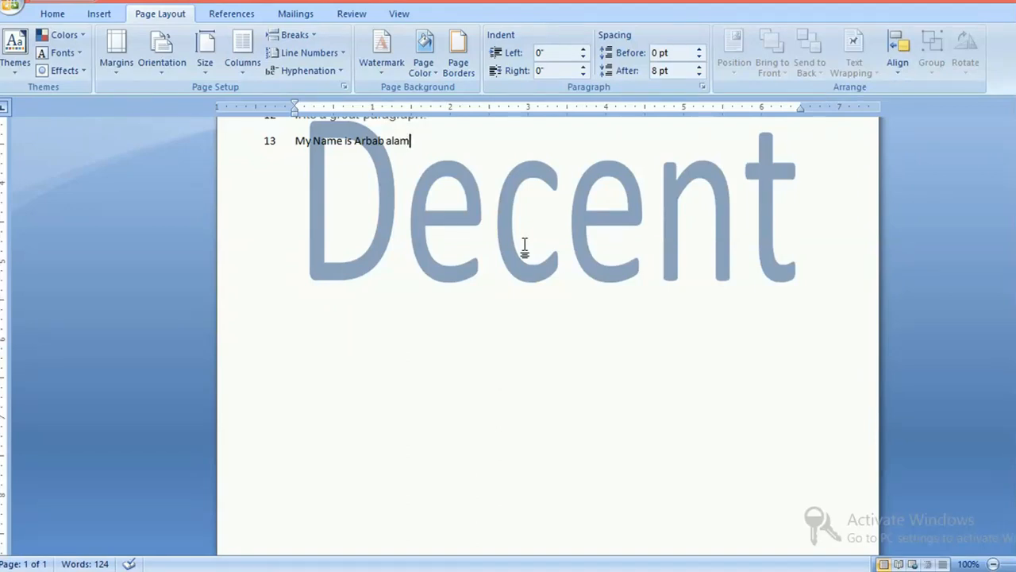
{"action": "left_click", "coordinate": [427, 69]}
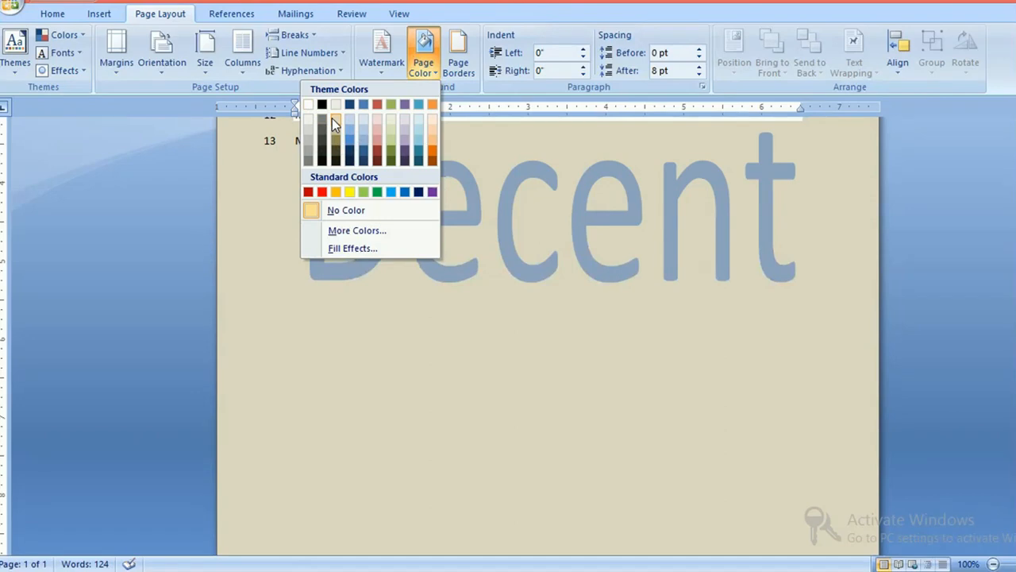
{"action": "left_click", "coordinate": [332, 118]}
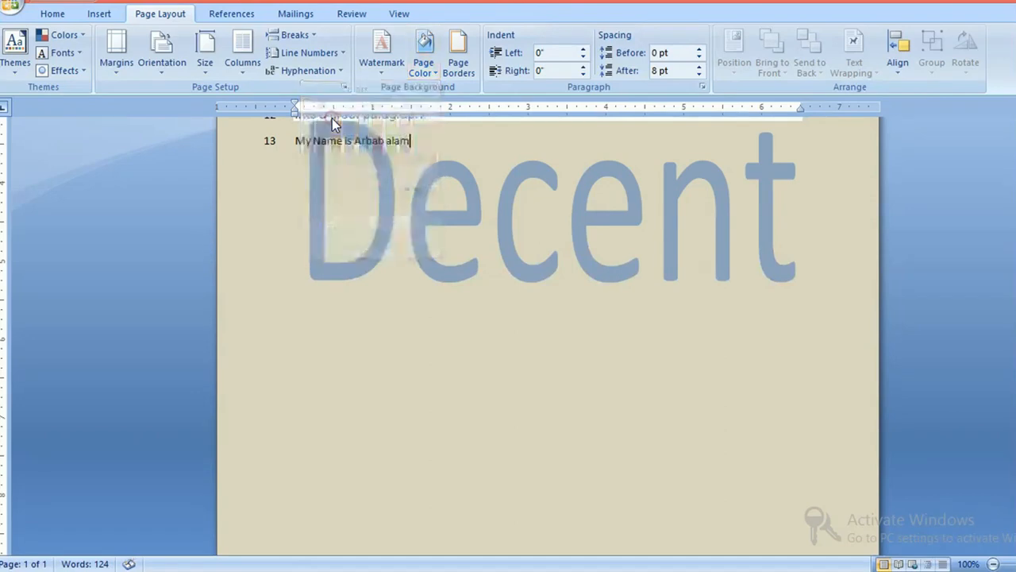
Step: Open the page border settings and choose the Box border for the whole document
{"action": "left_click", "coordinate": [459, 69]}
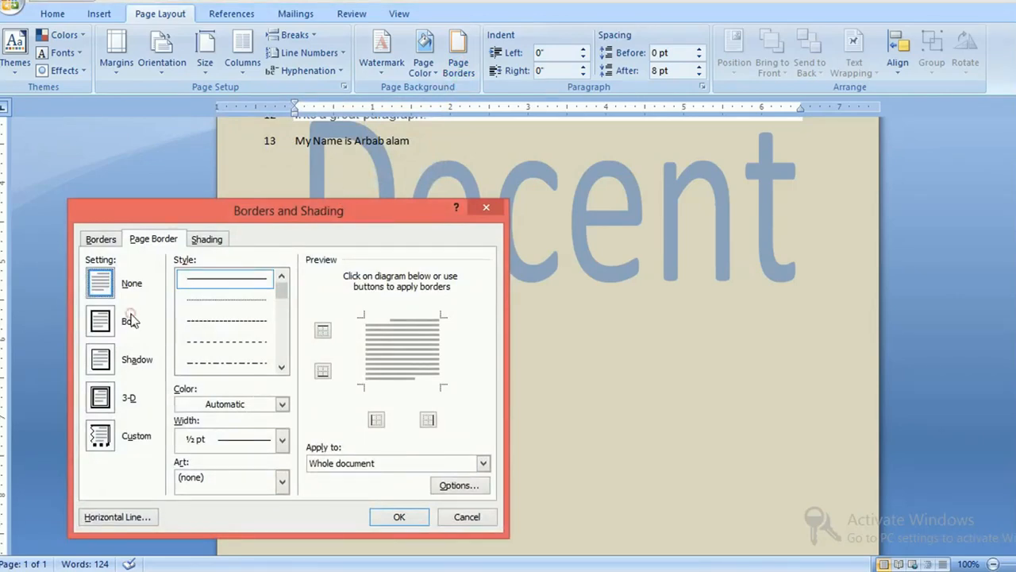
{"action": "left_click", "coordinate": [107, 326]}
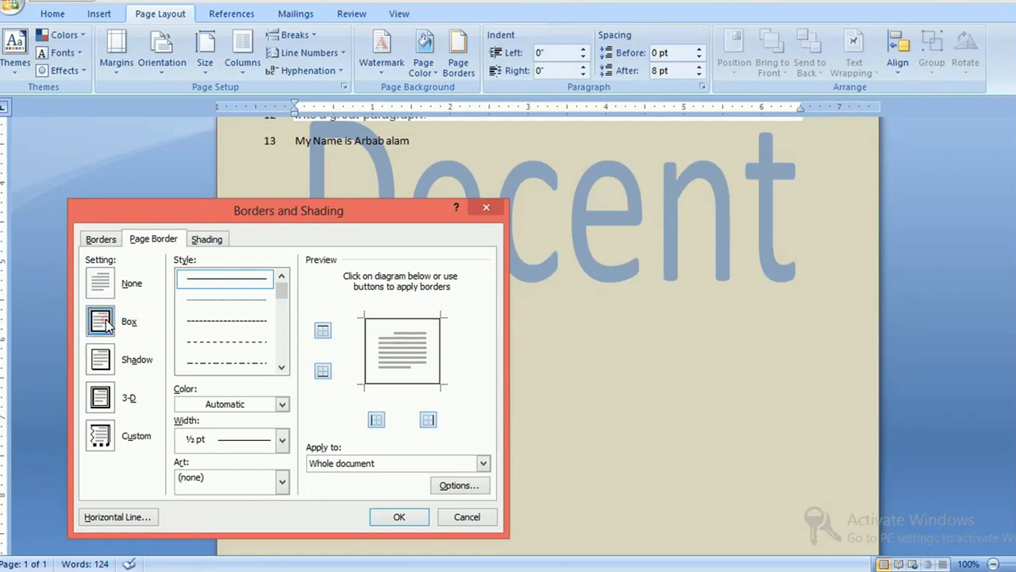
Step: Look through the available page border line styles and the shading options
{"action": "left_click", "coordinate": [282, 366]}
{"action": "left_click", "coordinate": [282, 366]}
{"action": "left_click", "coordinate": [282, 367]}
{"action": "left_click", "coordinate": [282, 367]}
{"action": "left_click", "coordinate": [282, 367]}
{"action": "left_click", "coordinate": [282, 367]}
{"action": "left_click", "coordinate": [281, 276]}
{"action": "left_click", "coordinate": [282, 276]}
{"action": "left_click", "coordinate": [282, 276]}
{"action": "left_click", "coordinate": [282, 276]}
{"action": "left_click", "coordinate": [282, 276]}
{"action": "left_click", "coordinate": [282, 277]}
{"action": "left_click", "coordinate": [281, 276]}
{"action": "left_click", "coordinate": [213, 239]}
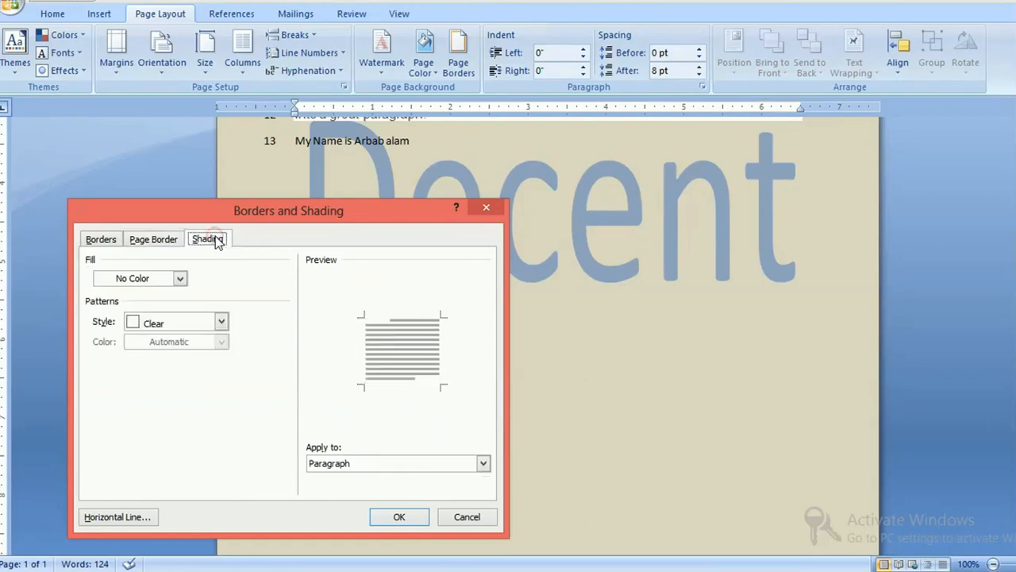
{"action": "left_click", "coordinate": [151, 240]}
{"action": "left_click", "coordinate": [216, 240]}
{"action": "left_click", "coordinate": [142, 239]}
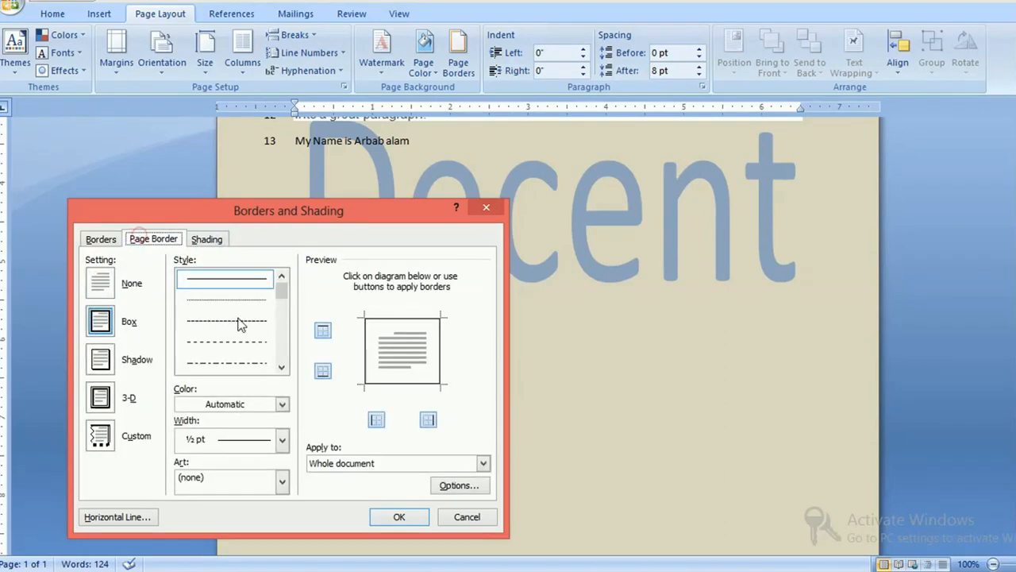
Step: Set the page border to the finely dashed line style in a dark blue theme color and apply it
{"action": "left_click", "coordinate": [235, 320]}
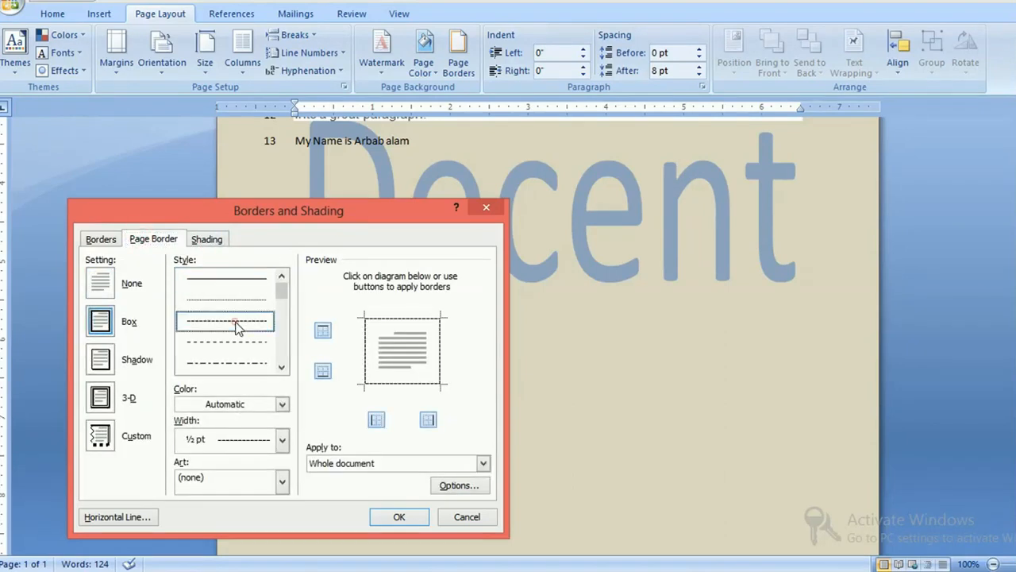
{"action": "left_click", "coordinate": [282, 405]}
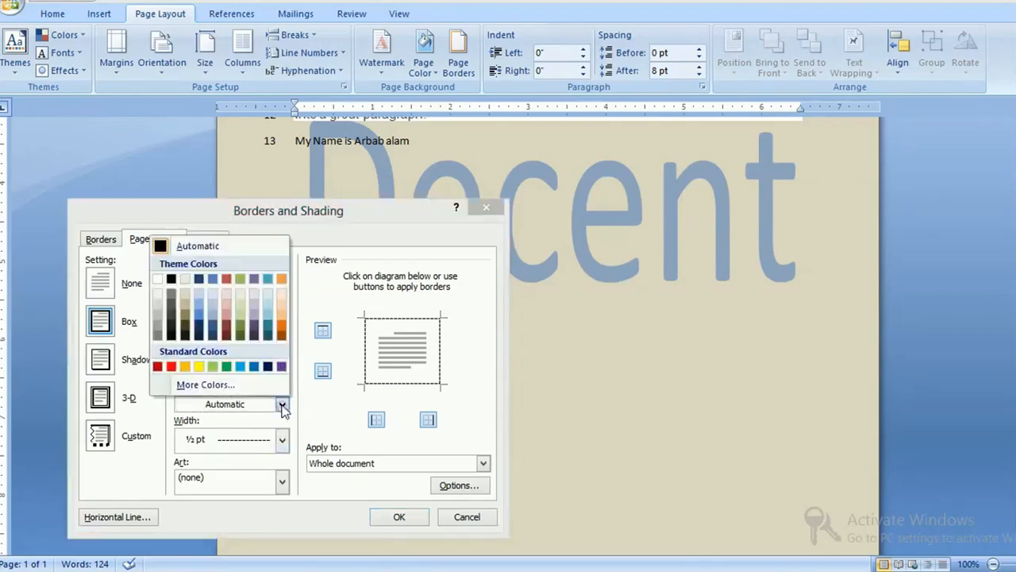
{"action": "left_click", "coordinate": [212, 328]}
{"action": "left_click", "coordinate": [417, 518]}
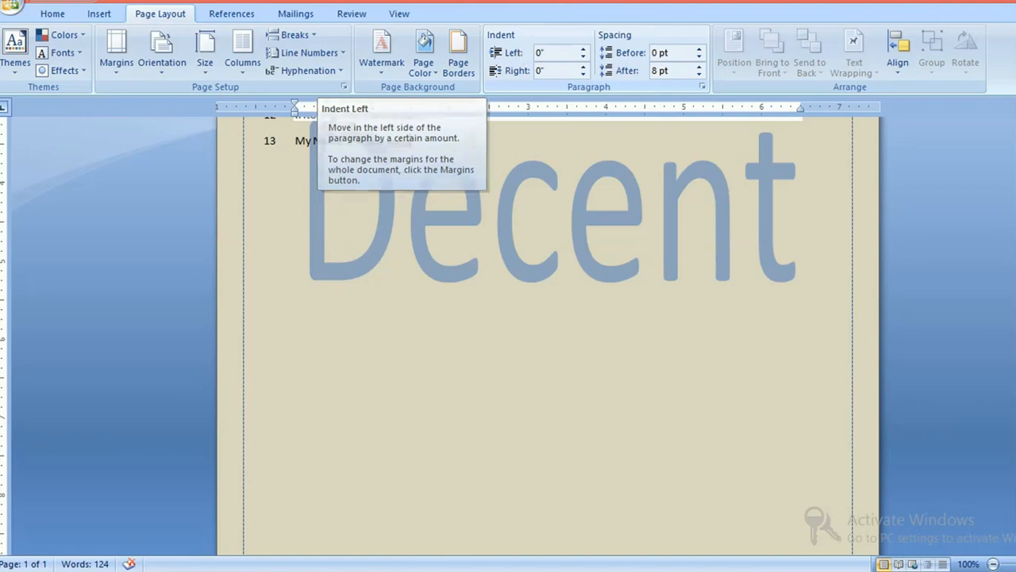
Step: Switch the object alignment reference to Align to Page and return it to Align to Margin
{"action": "left_click", "coordinate": [896, 61]}
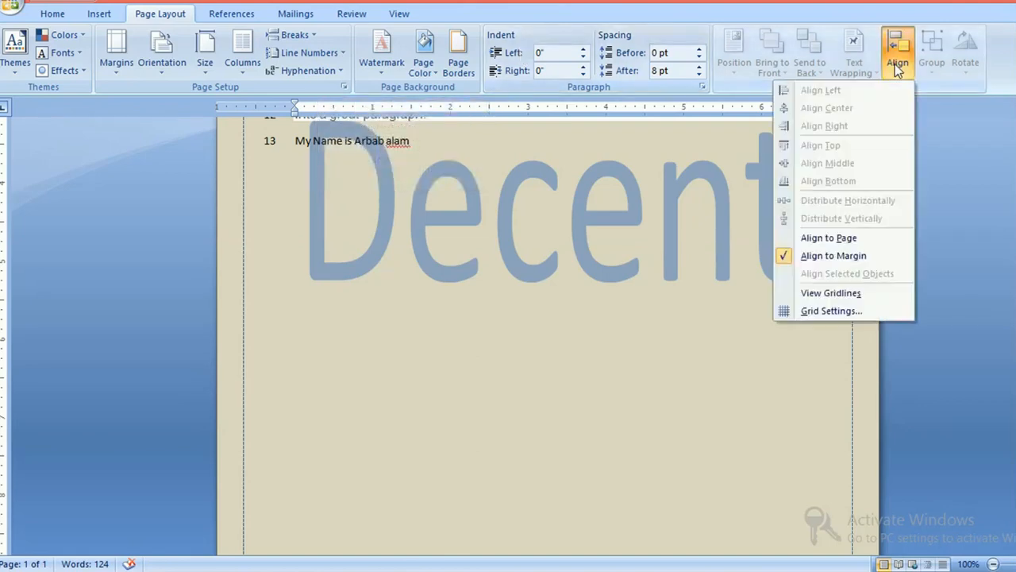
{"action": "left_click", "coordinate": [822, 240]}
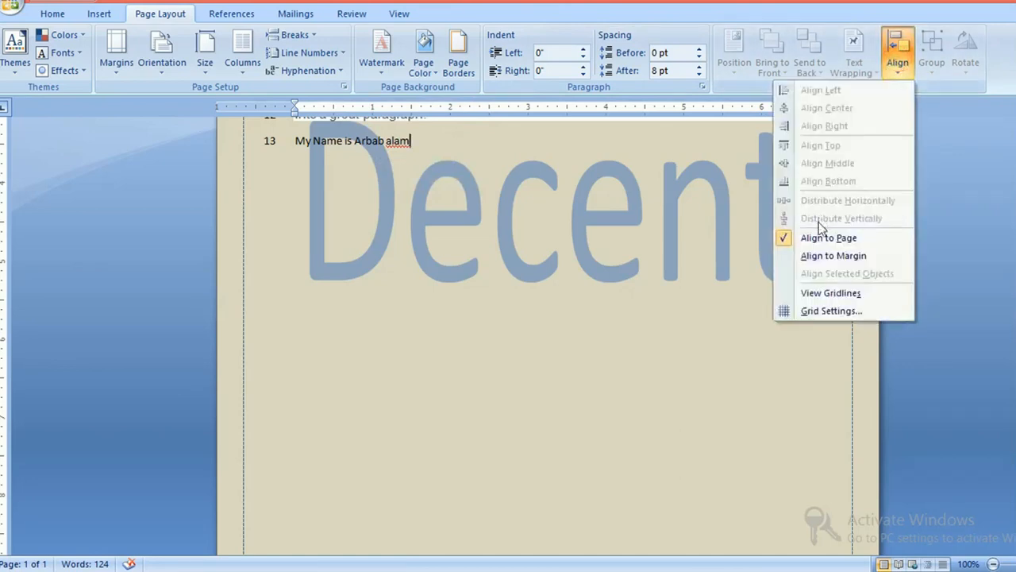
{"action": "left_click", "coordinate": [817, 260]}
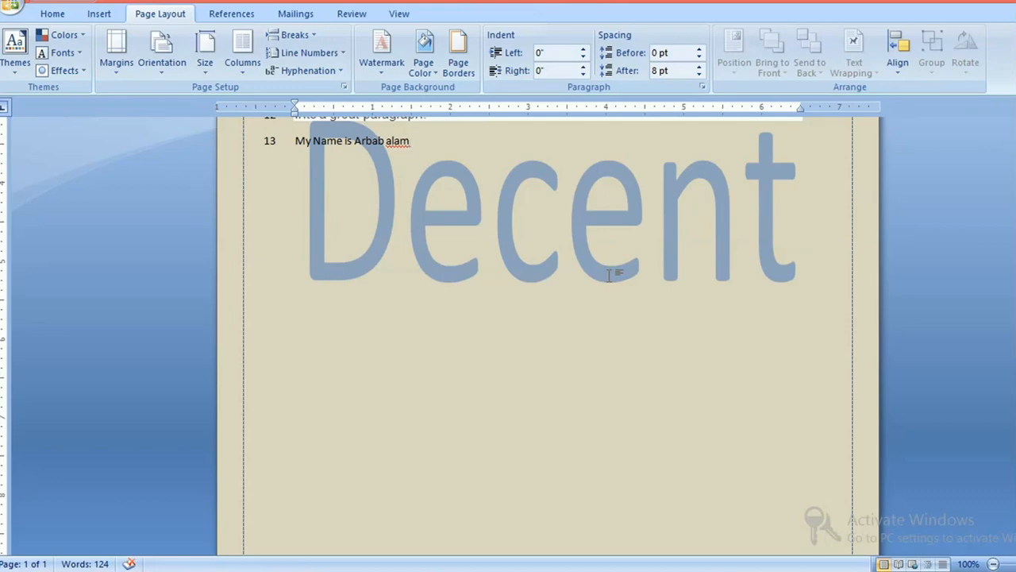
Step: Delete the remaining article headings and paragraphs above the line with the person's name
{"action": "key", "text": "Page_Up"}
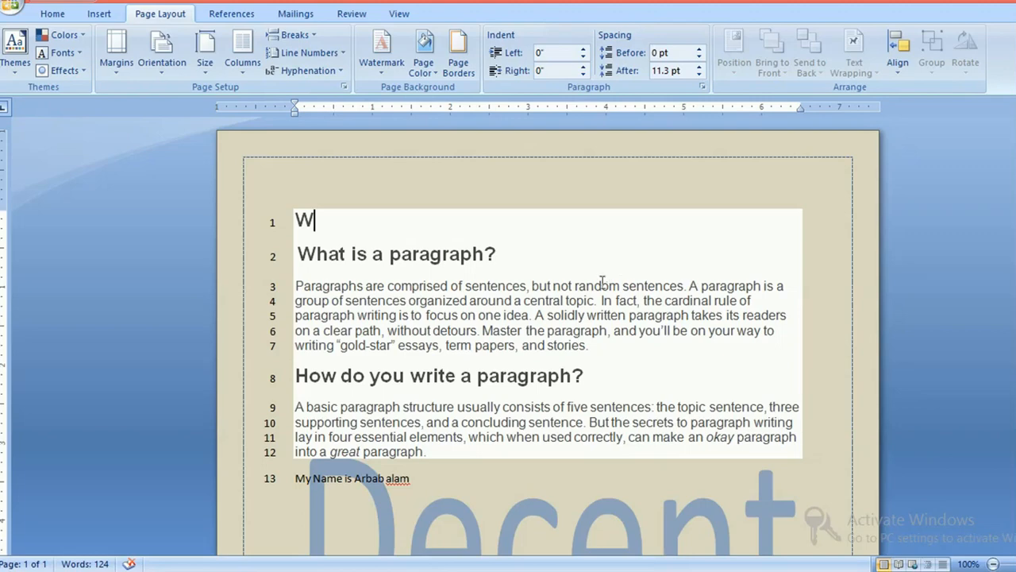
{"action": "left_click_drag", "start_coordinate": [427, 451], "coordinate": [286, 233]}
{"action": "key", "text": "Delete"}
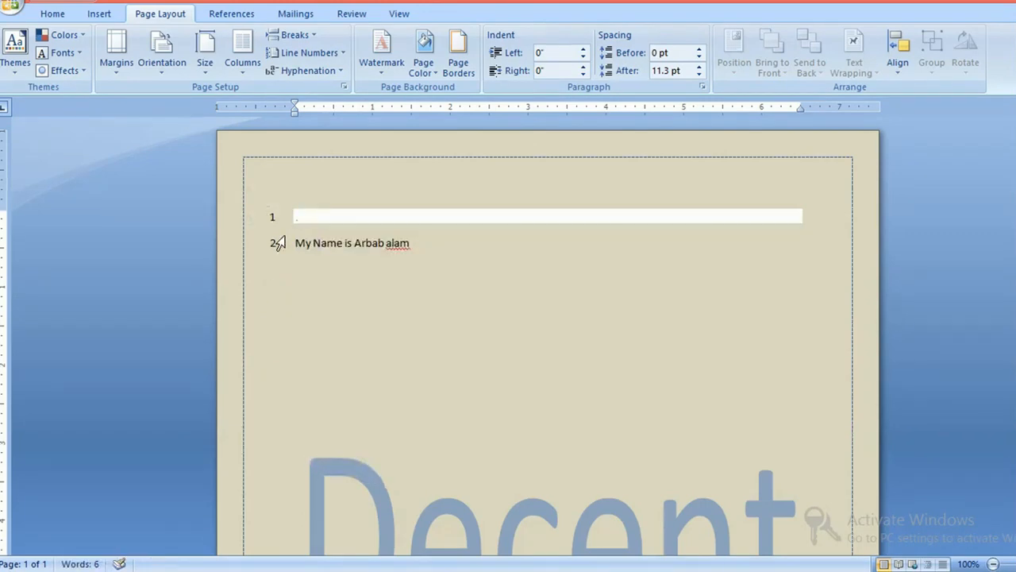
{"action": "double_click", "coordinate": [538, 219]}
{"action": "key", "text": "ctrl+z"}
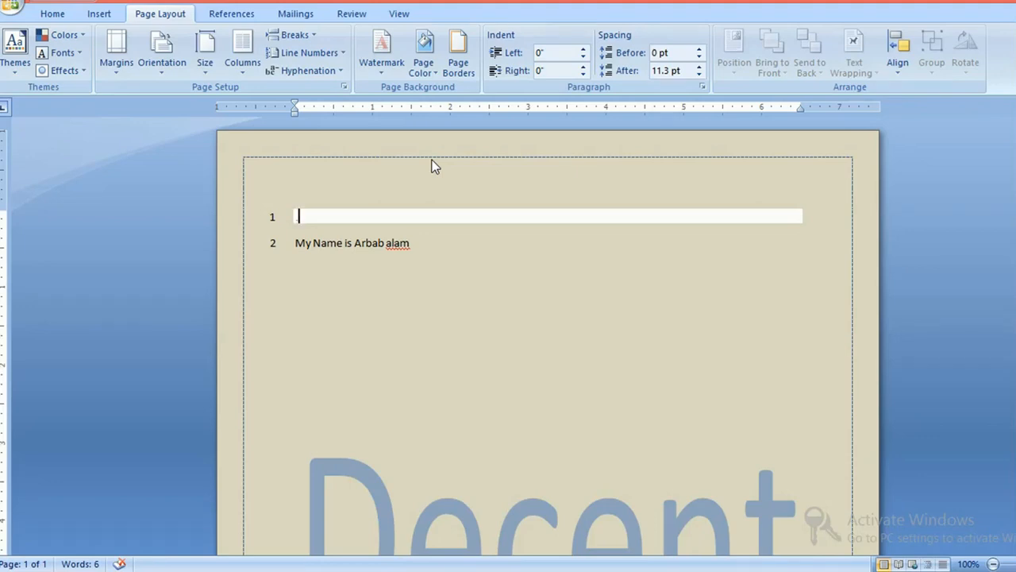
{"action": "left_click", "coordinate": [384, 74]}
{"action": "left_click", "coordinate": [383, 74]}
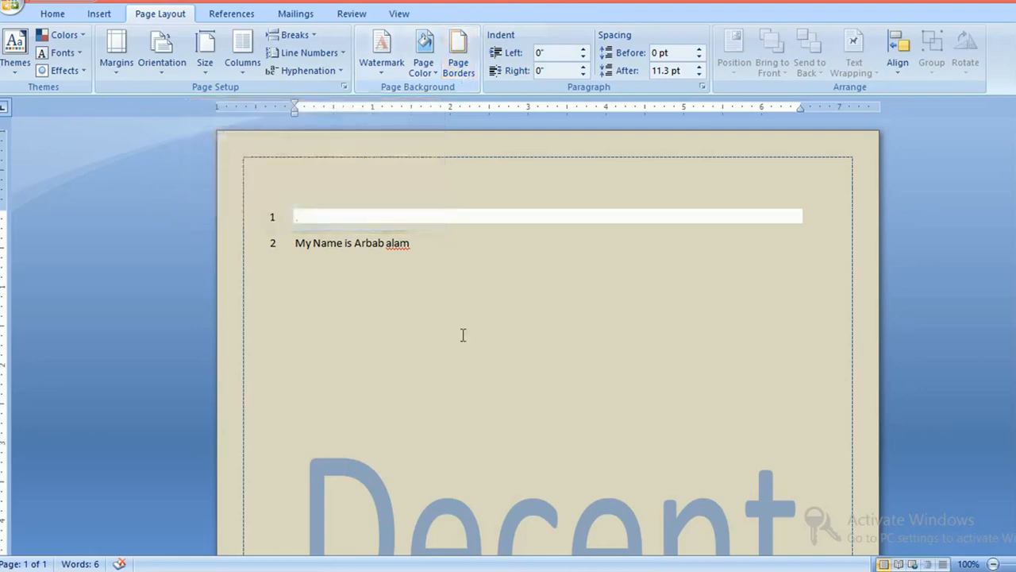
{"action": "key", "text": "Page_Down"}
{"action": "key", "text": "Page_Down"}
{"action": "key", "text": "ctrl+Home"}
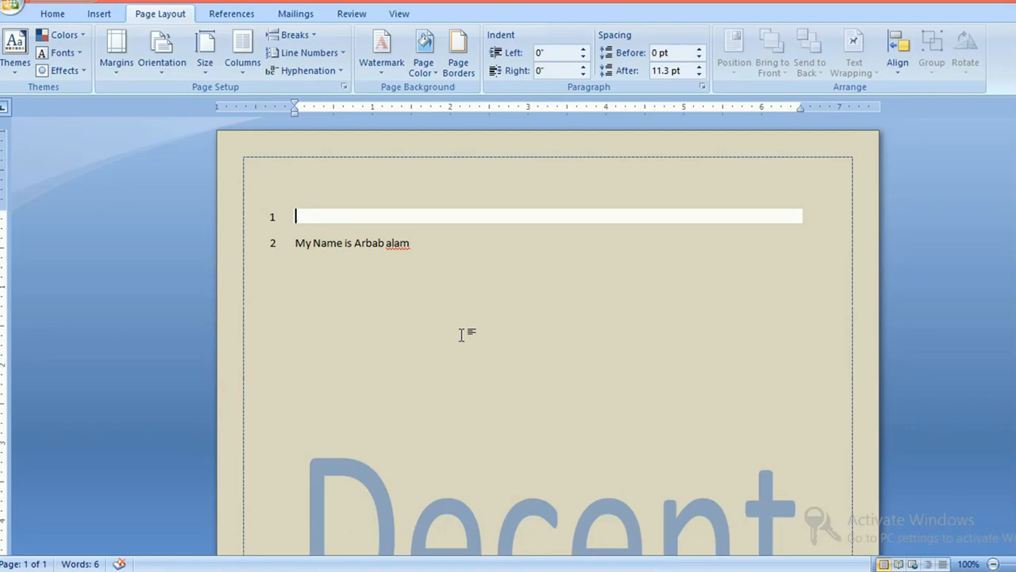
{"action": "left_click", "coordinate": [225, 16]}
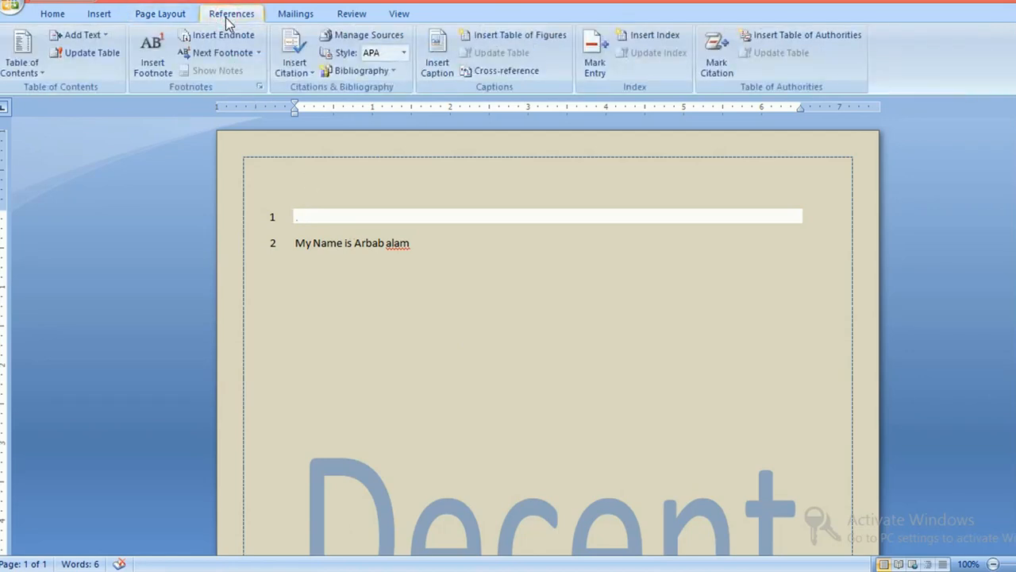
{"action": "left_click", "coordinate": [304, 18]}
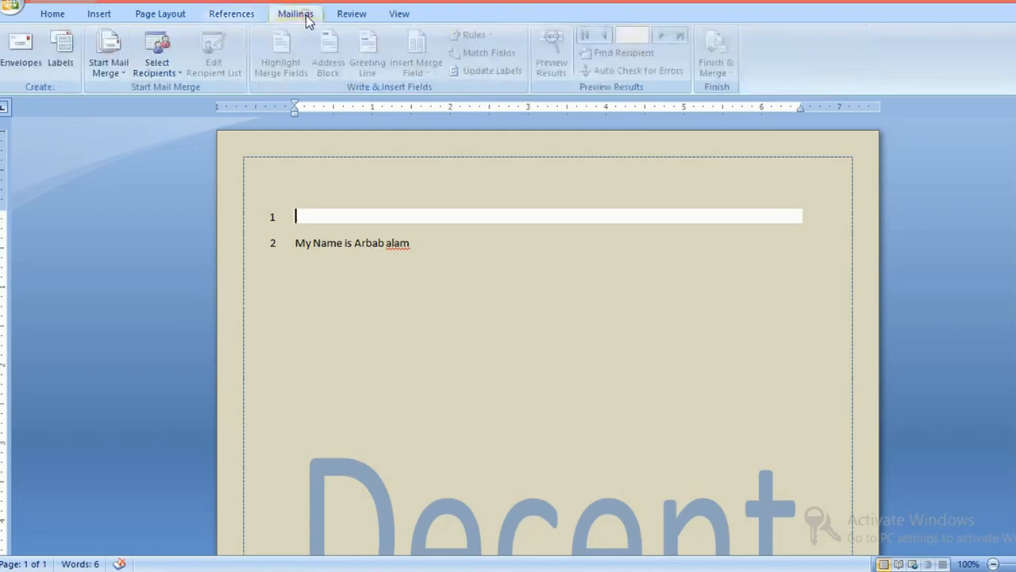
{"action": "left_click", "coordinate": [350, 18]}
{"action": "left_click", "coordinate": [402, 15]}
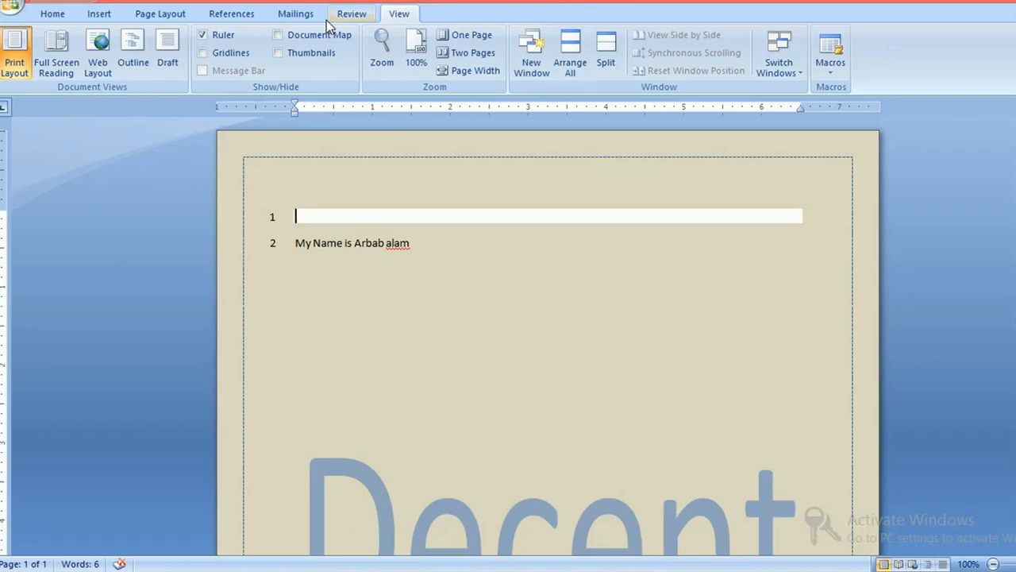
{"action": "left_click", "coordinate": [155, 16]}
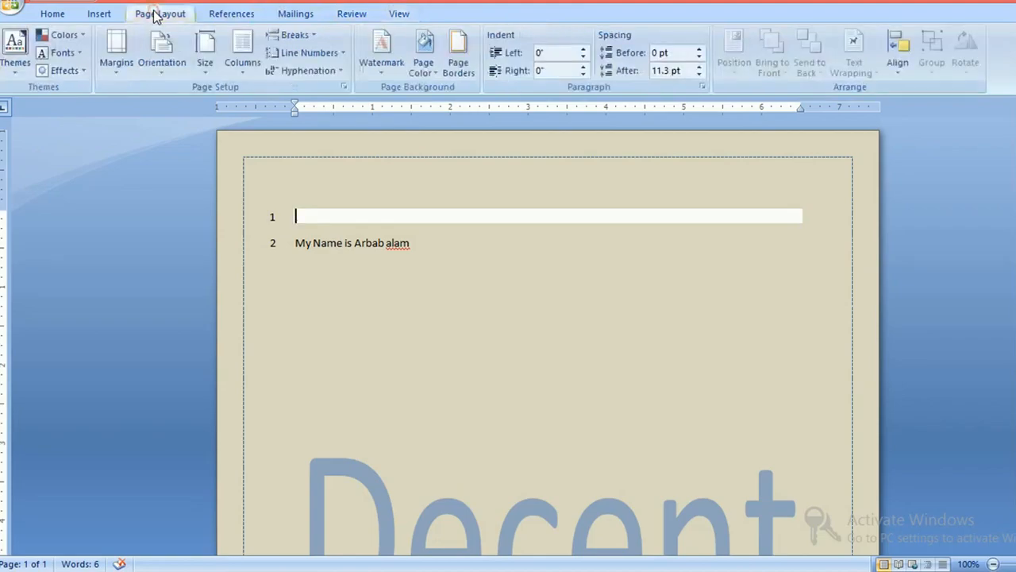